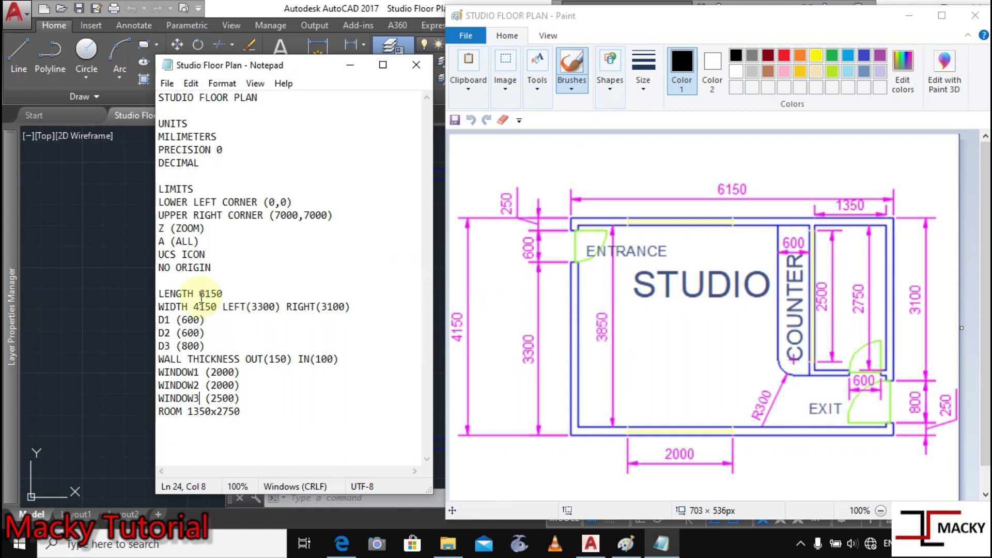
# Step: Bring Studio Floor Plan.dwg in AutoCAD in front of the Notepad and Paint references
pyautogui.click(123, 225)
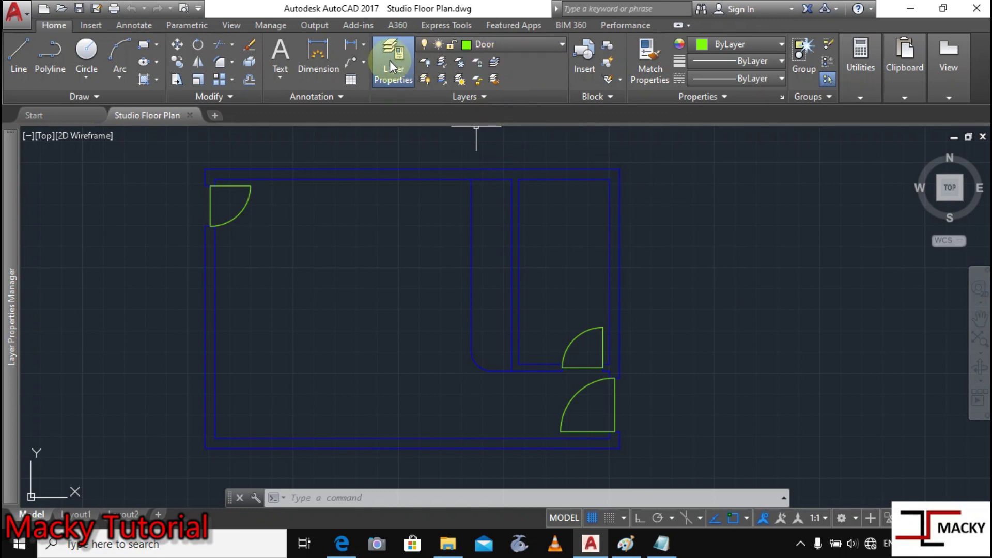
# Step: Create a new layer named Window in Layer Properties
pyautogui.click(395, 86)
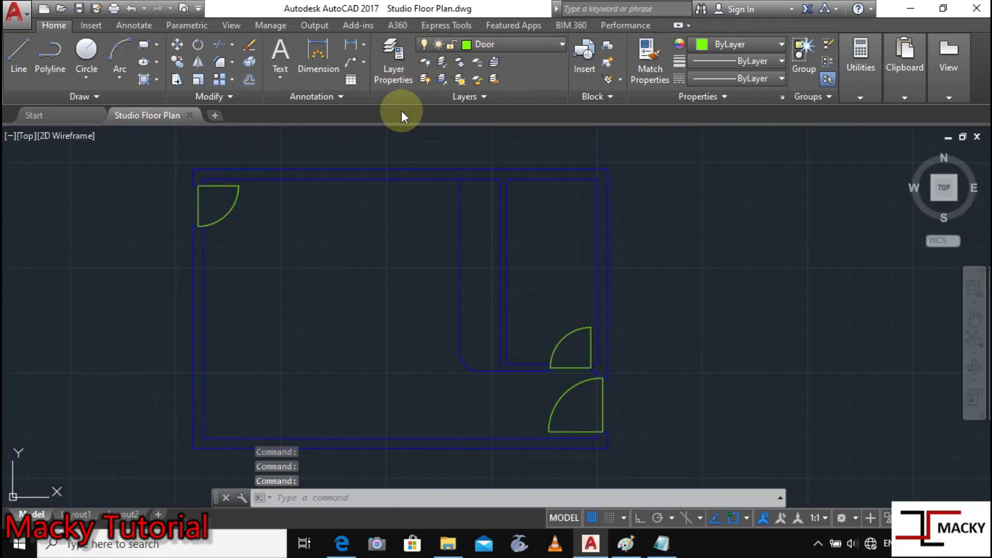
pyautogui.click(396, 77)
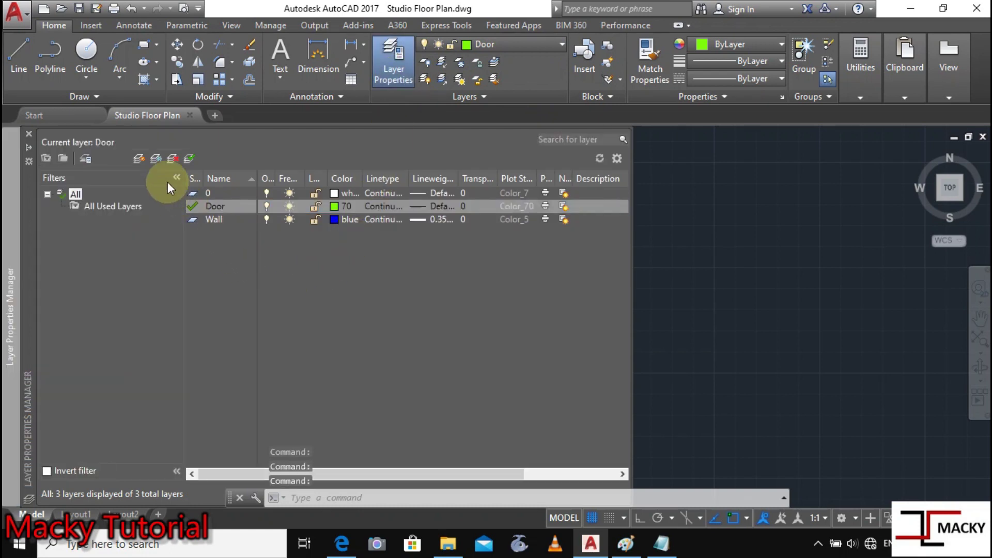
pyautogui.click(139, 158)
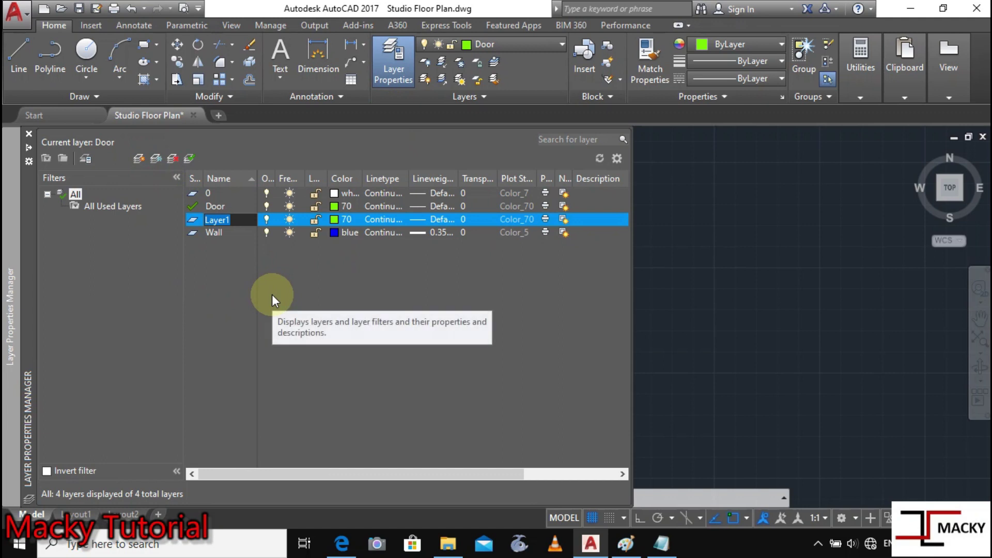
pyautogui.write('Win')
pyautogui.write('dow')
pyautogui.press('Return')
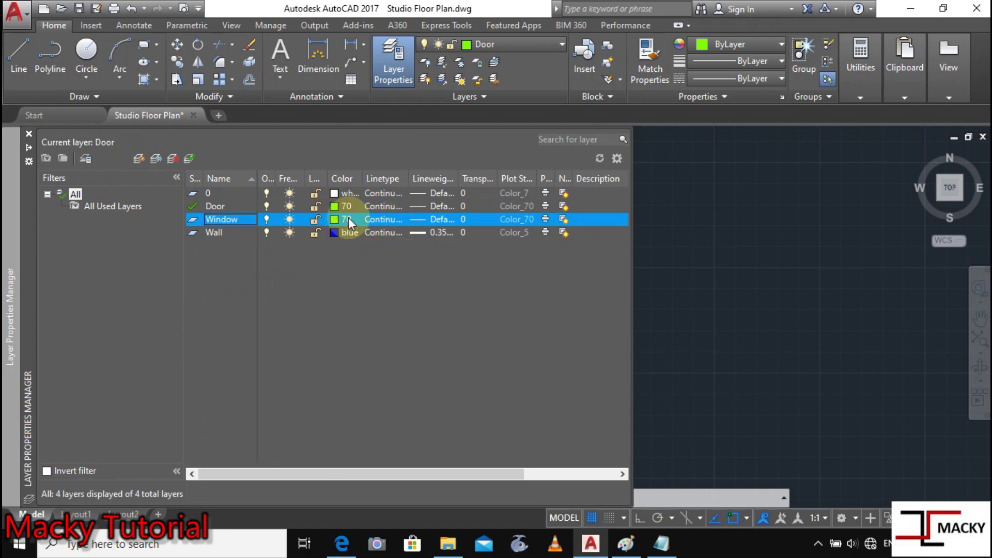
# Step: Give the Window layer yellow colour 51 and Default lineweight, and make it current
pyautogui.click(348, 219)
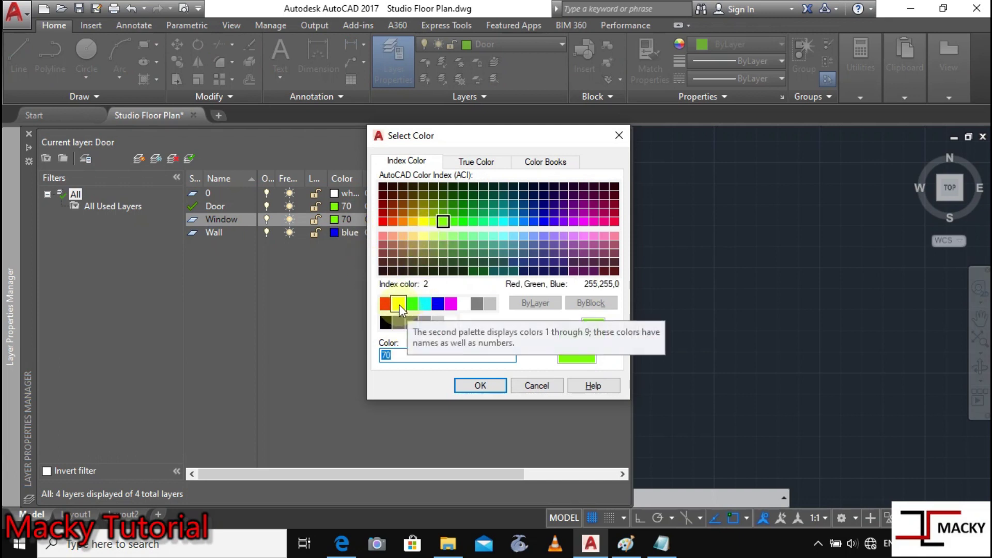
pyautogui.click(422, 235)
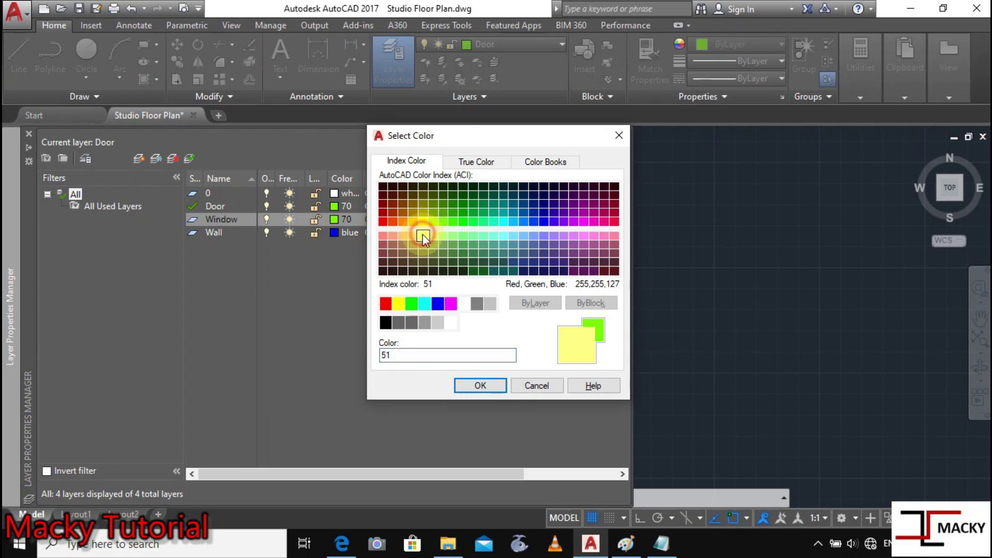
pyautogui.click(489, 386)
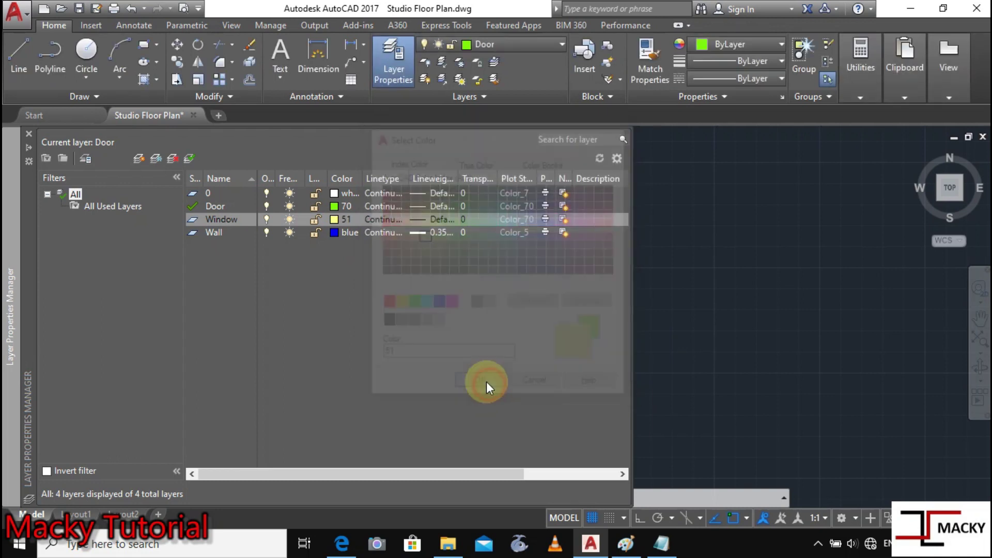
pyautogui.click(438, 221)
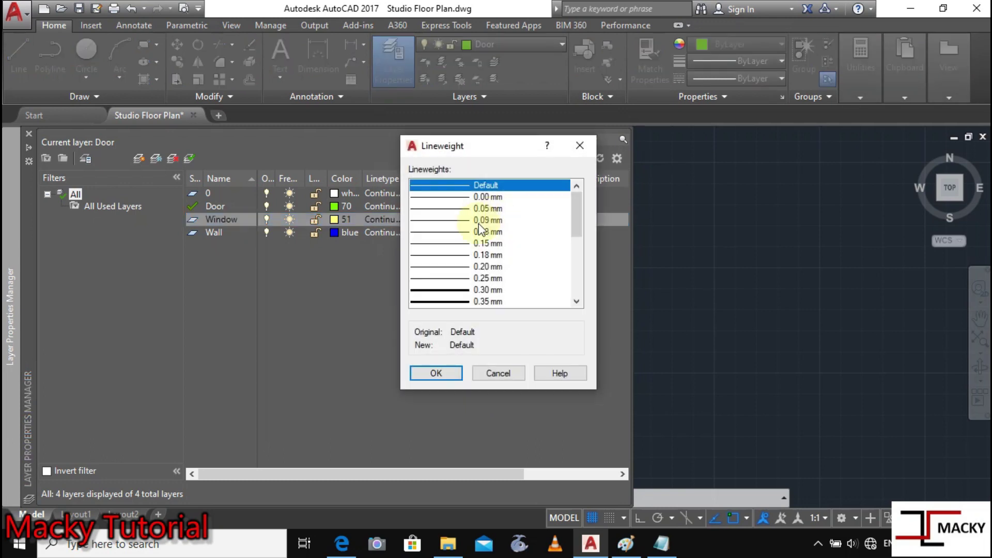
pyautogui.click(460, 373)
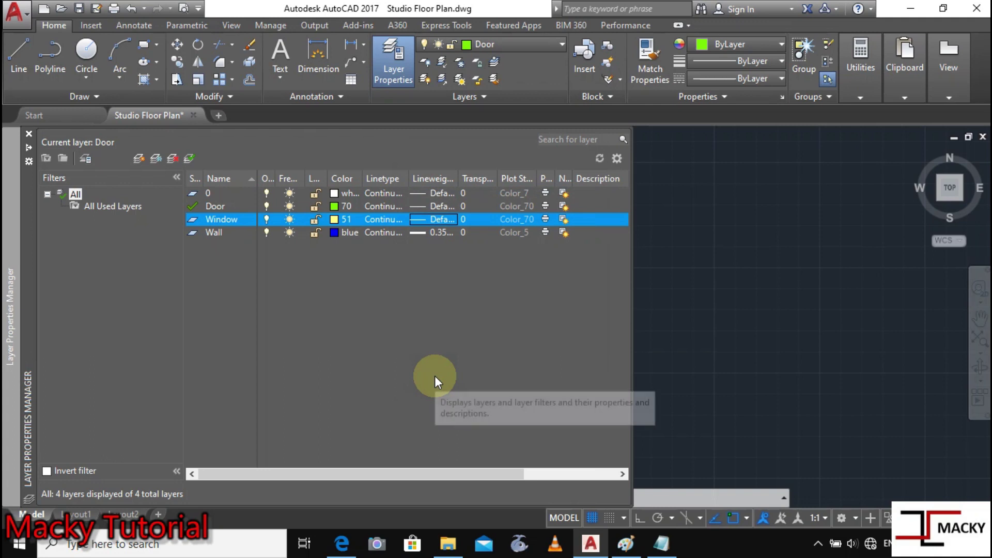
pyautogui.doubleClick(193, 219)
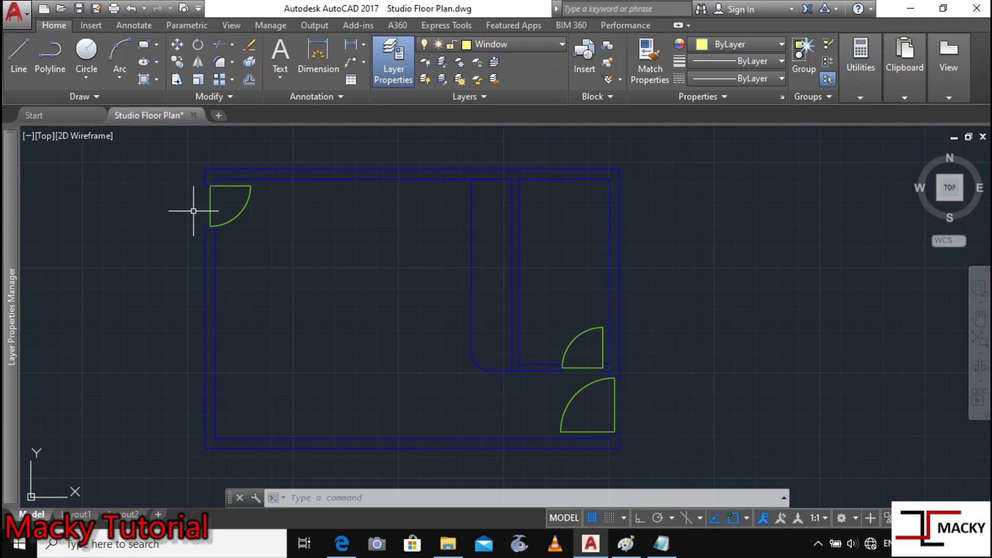
# Step: With Ortho on, draw a 150-long vertical line from the top wall's midpoint
pyautogui.click(17, 64)
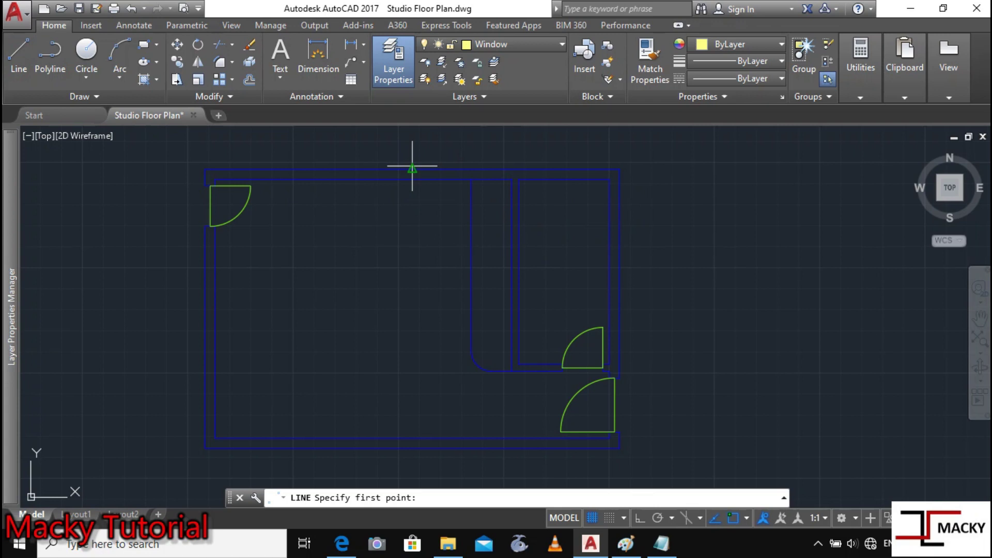
pyautogui.click(413, 168)
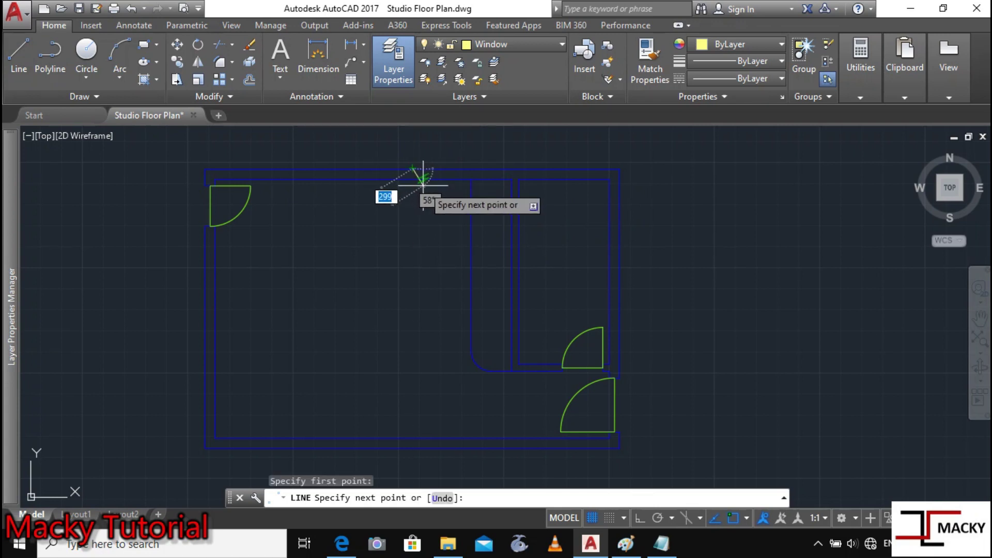
pyautogui.click(640, 518)
pyautogui.scroll(3, 409, 202)
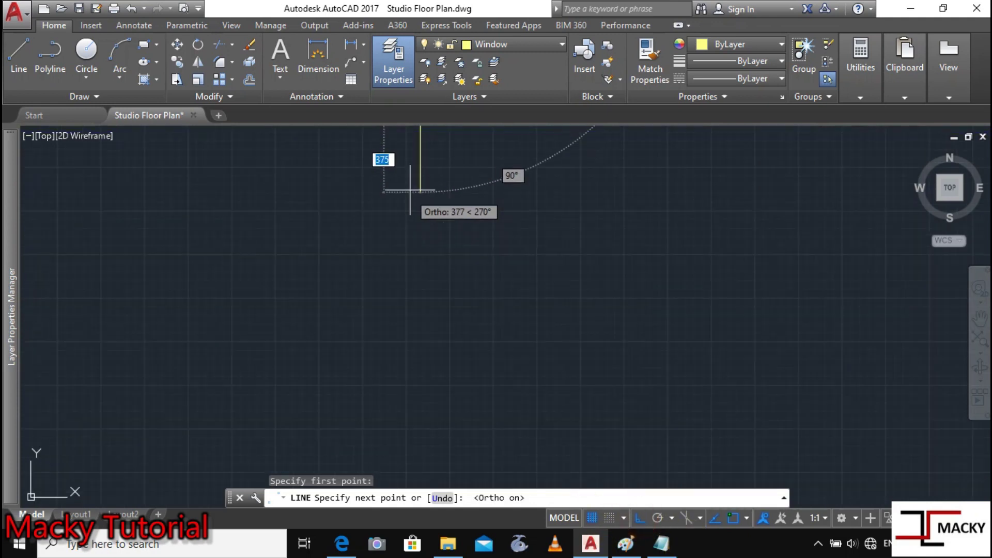
pyautogui.scroll(-2, 409, 199)
pyautogui.scroll(-2, 408, 197)
pyautogui.moveTo(409, 196); pyautogui.dragTo(394, 225, button='middle')
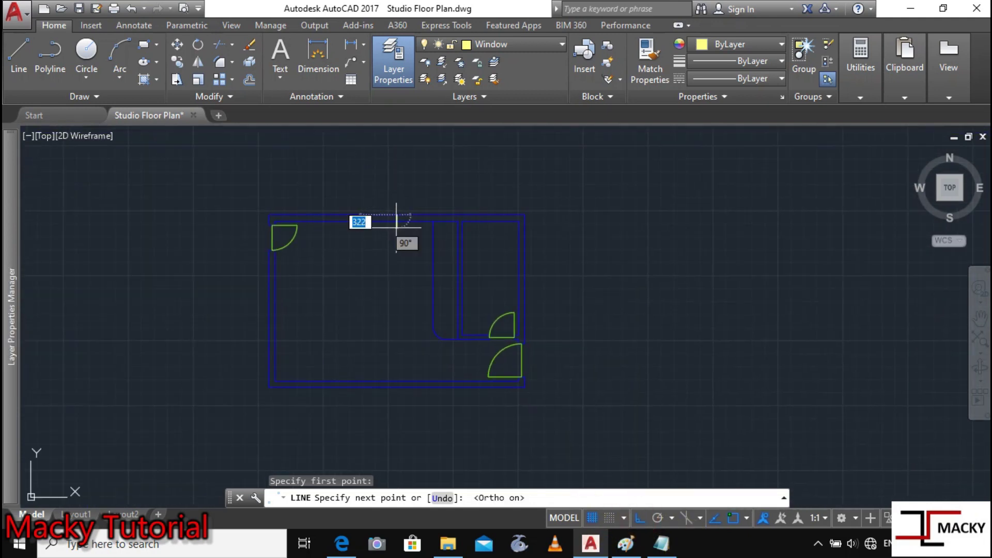
pyautogui.scroll(5, 397, 220)
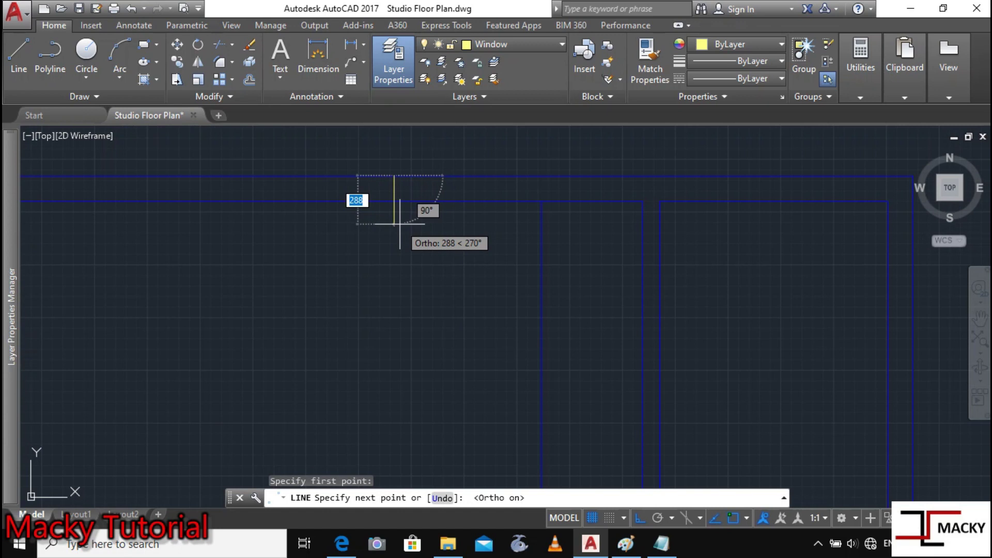
pyautogui.write('150')
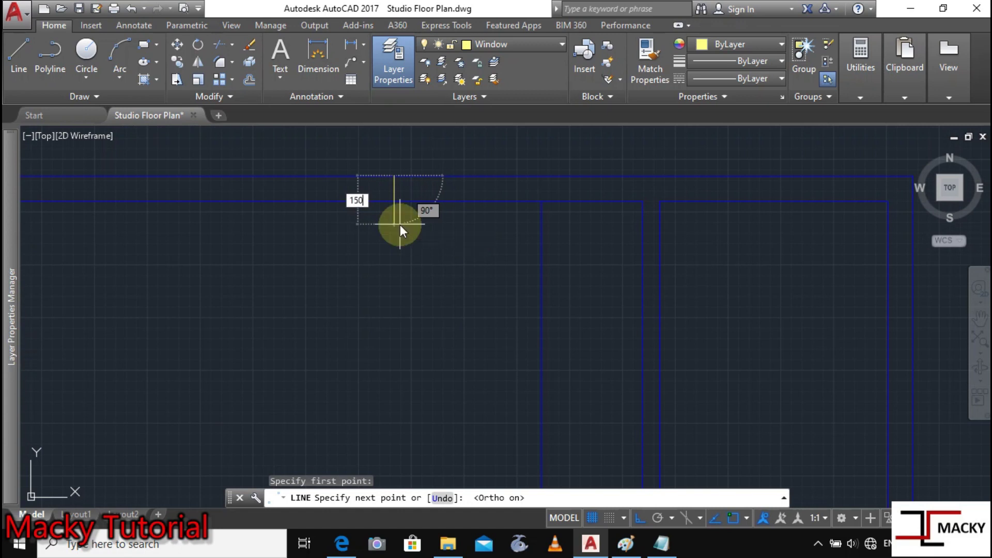
pyautogui.press('Return')
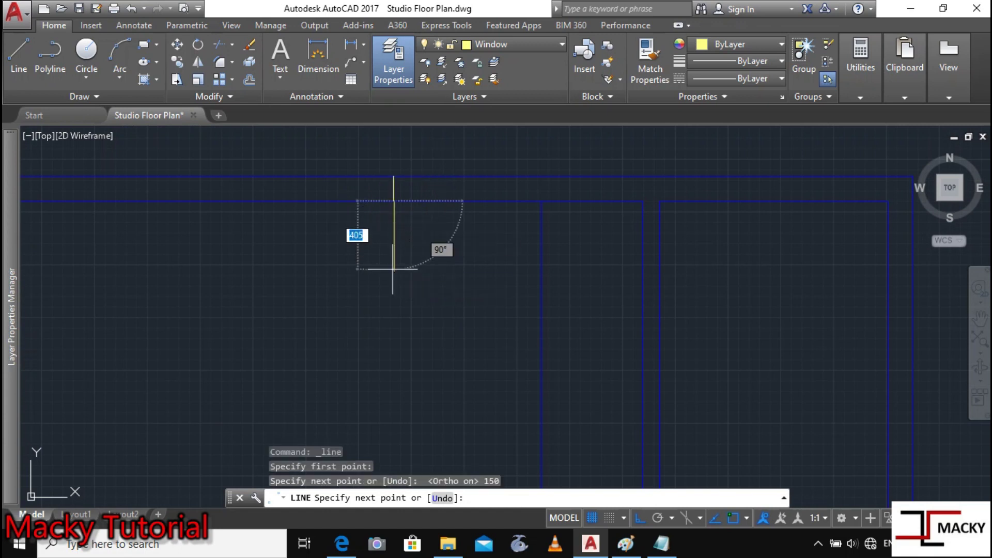
pyautogui.press('Escape')
# Step: Zoom back out so the whole floor plan fills the view
pyautogui.scroll(-4, 369, 271)
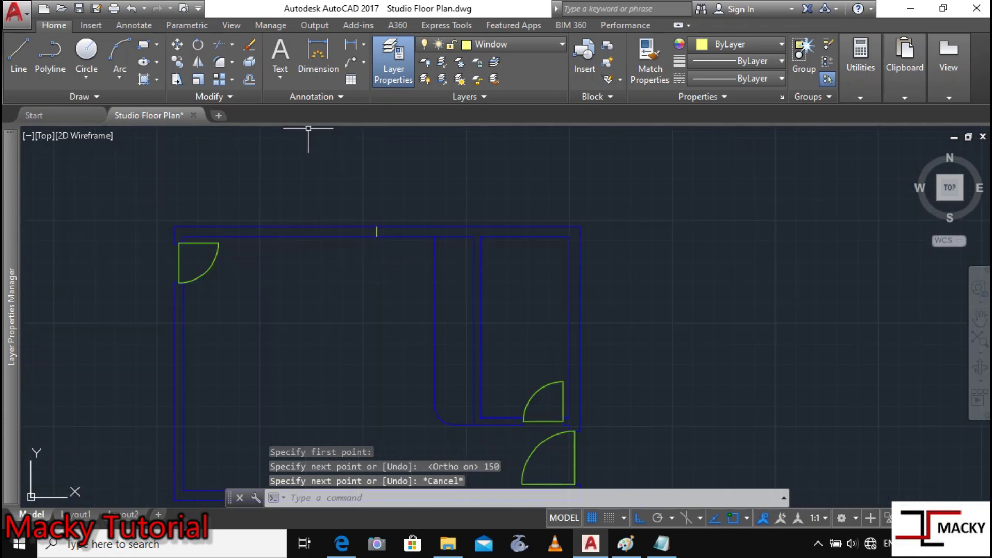
pyautogui.click(591, 498)
pyautogui.moveTo(365, 315); pyautogui.dragTo(459, 289, button='middle')
pyautogui.scroll(2, 453, 240)
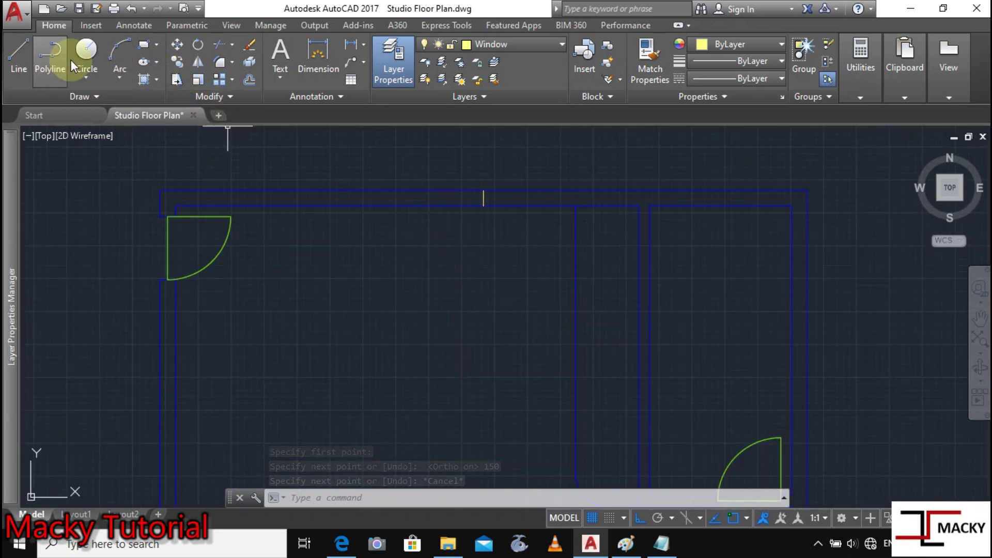
# Step: Set an OFFSET distance of 2000 and pick the short line, exiting without a copy
pyautogui.click(250, 63)
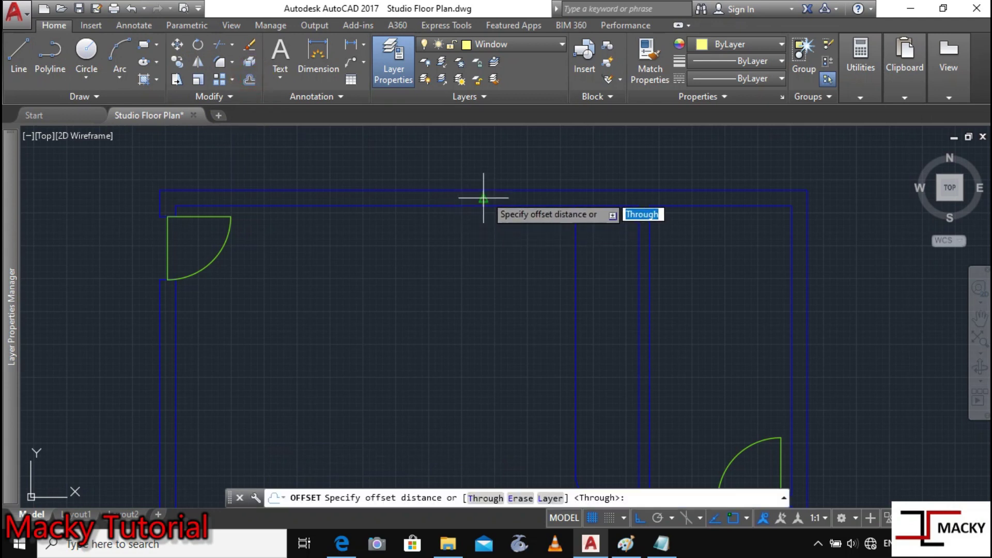
pyautogui.write('2000')
pyautogui.press('Return')
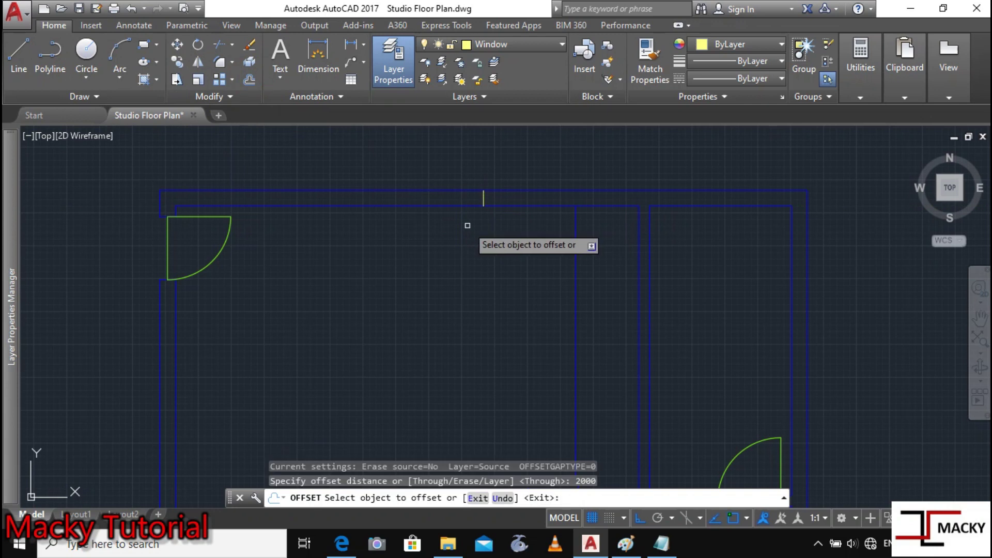
pyautogui.click(484, 195)
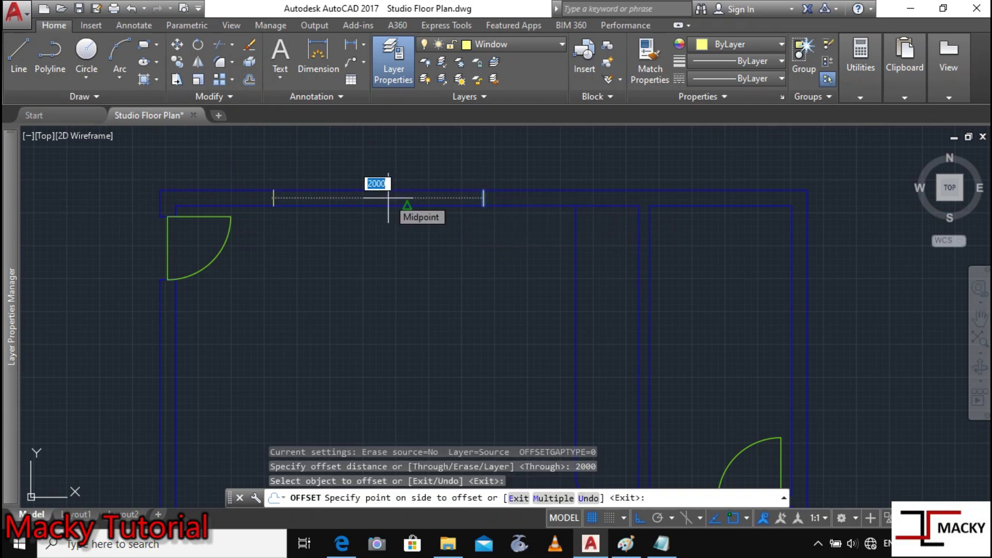
pyautogui.press('Return')
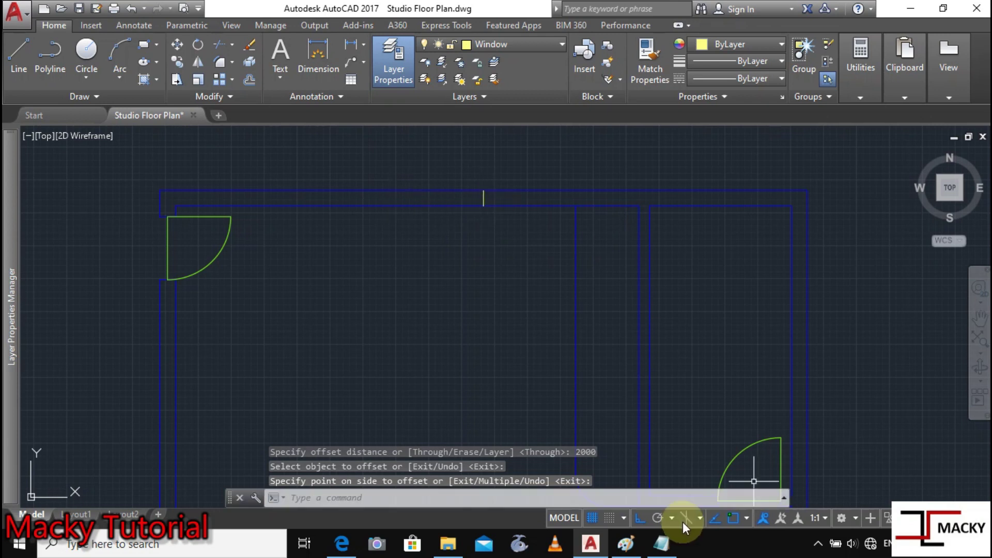
# Step: Offset the short yellow line 2000 units to the left
pyautogui.click(253, 78)
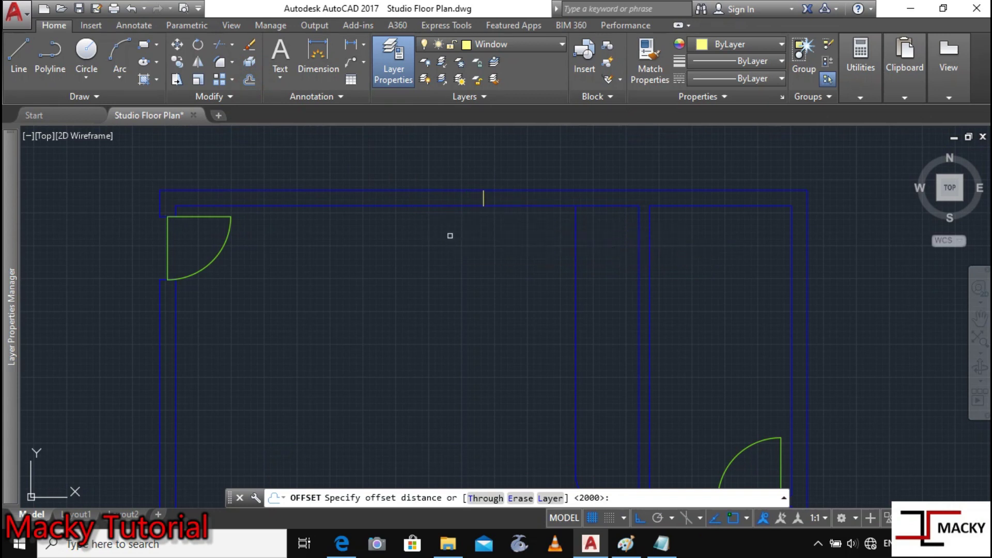
pyautogui.press('Return')
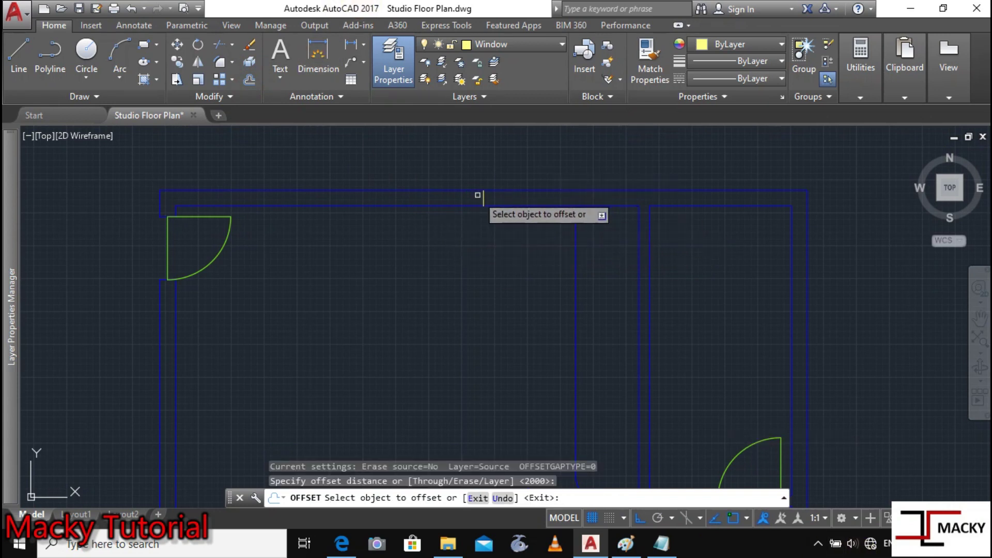
pyautogui.click(483, 193)
pyautogui.click(278, 197)
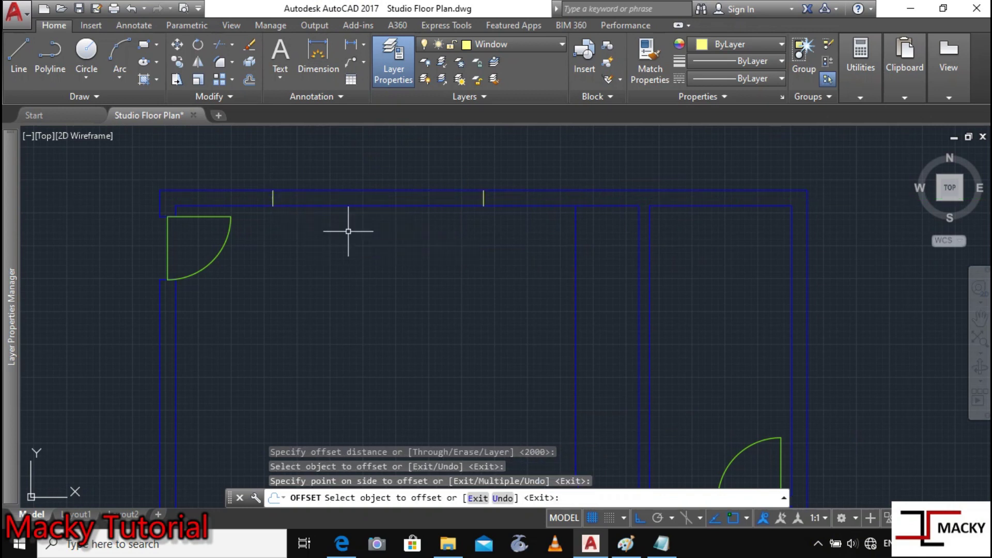
pyautogui.press('Escape')
pyautogui.scroll(6, 308, 200)
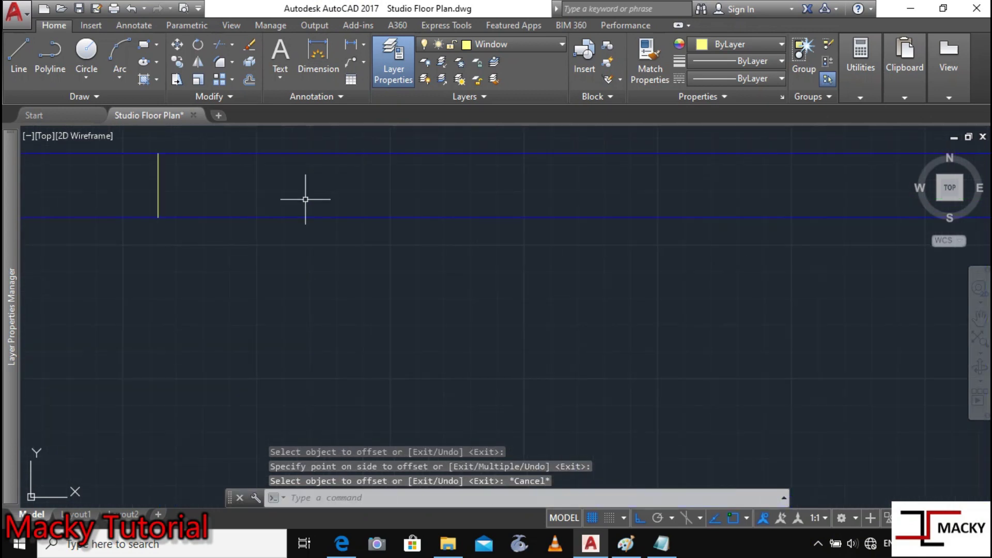
# Step: Draw a horizontal window line joining the left and right window marks
pyautogui.click(20, 58)
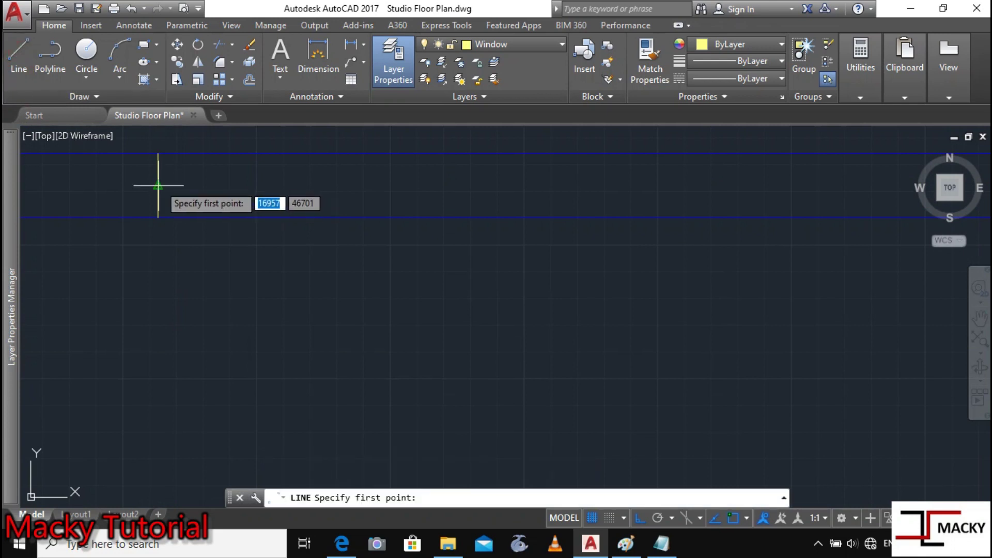
pyautogui.click(158, 185)
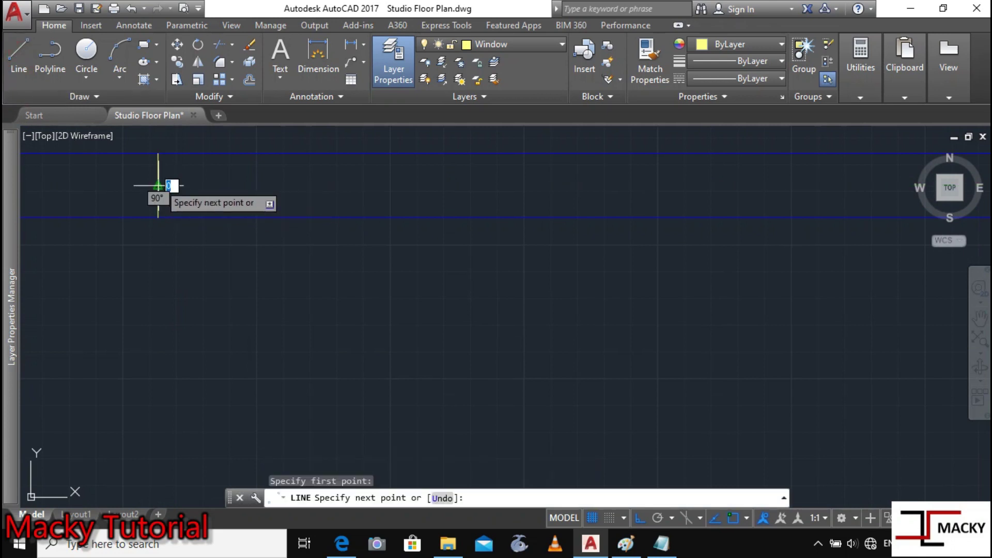
pyautogui.scroll(-6, 802, 182)
pyautogui.scroll(6, 811, 182)
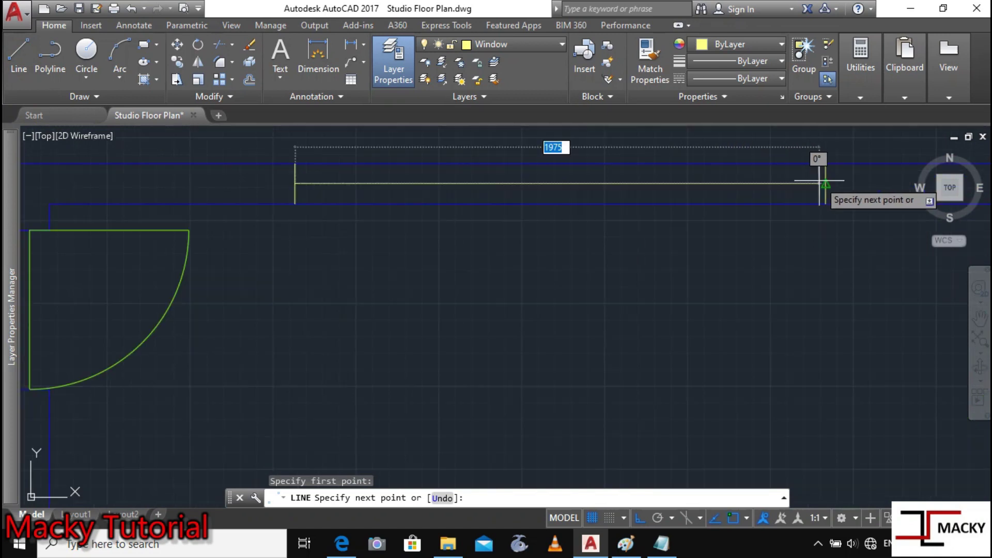
pyautogui.click(826, 184)
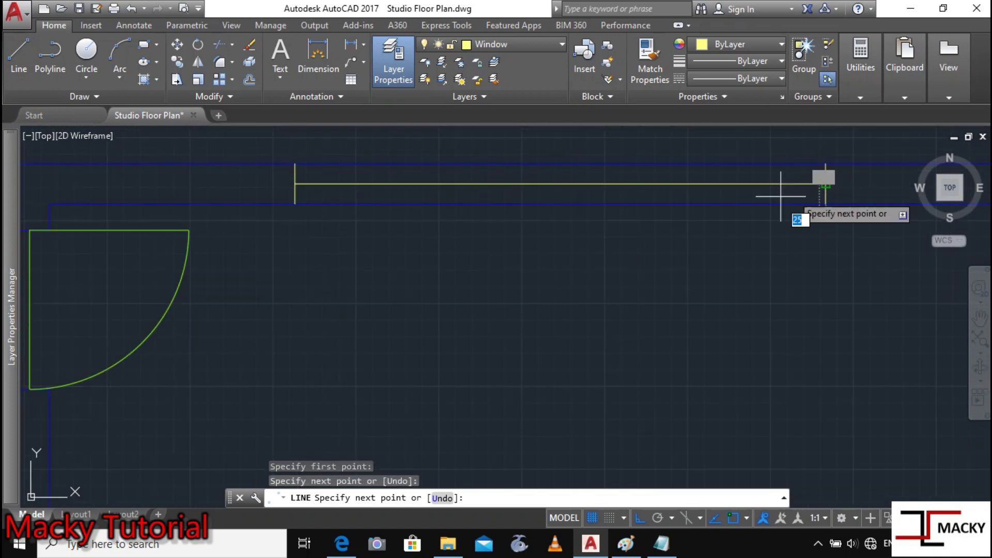
pyautogui.press('Escape')
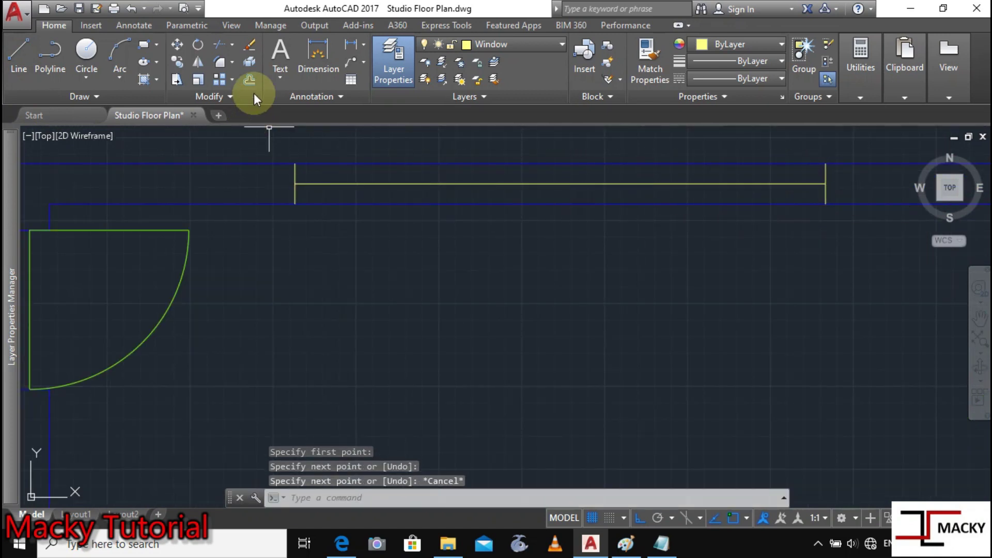
# Step: Offset the window line by 25 once above and once below
pyautogui.click(250, 79)
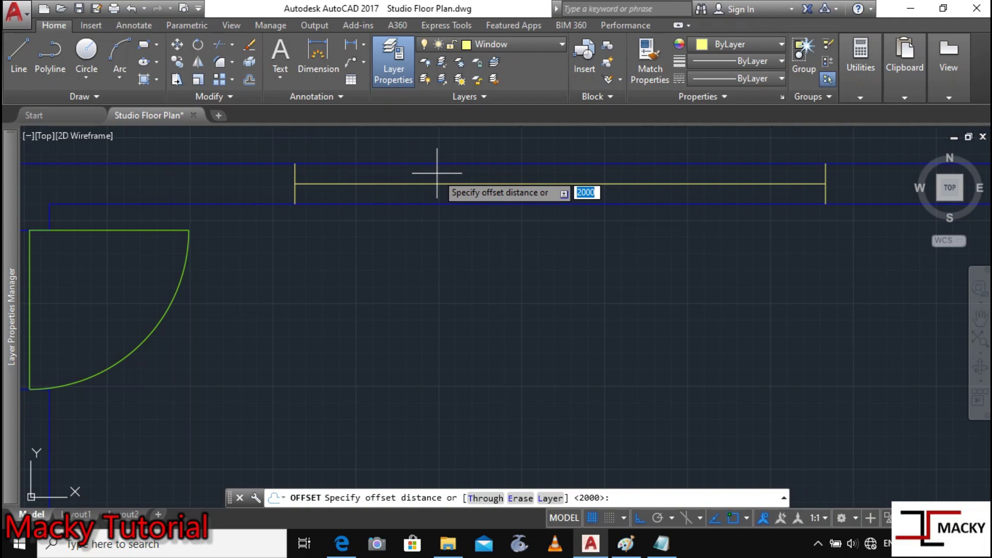
pyautogui.write('25')
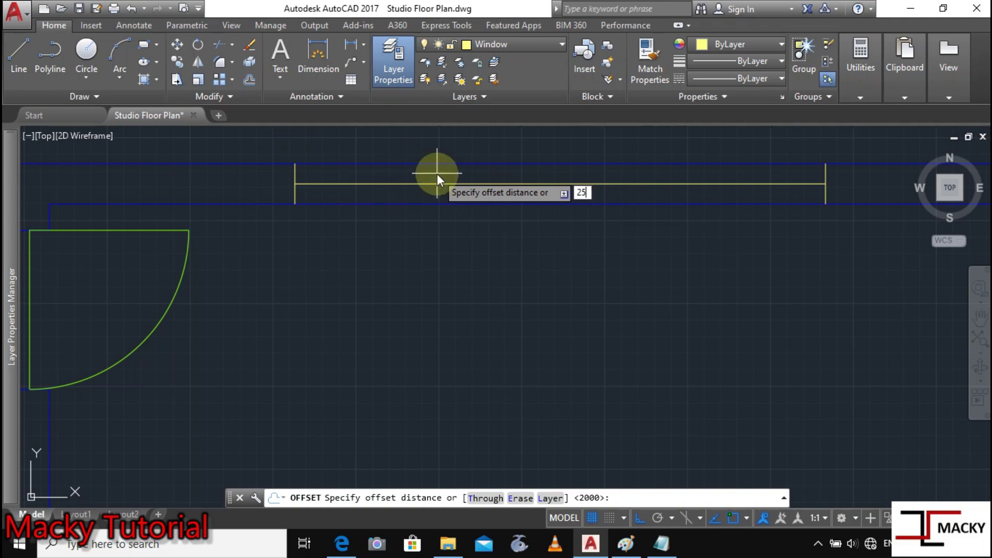
pyautogui.press('Return')
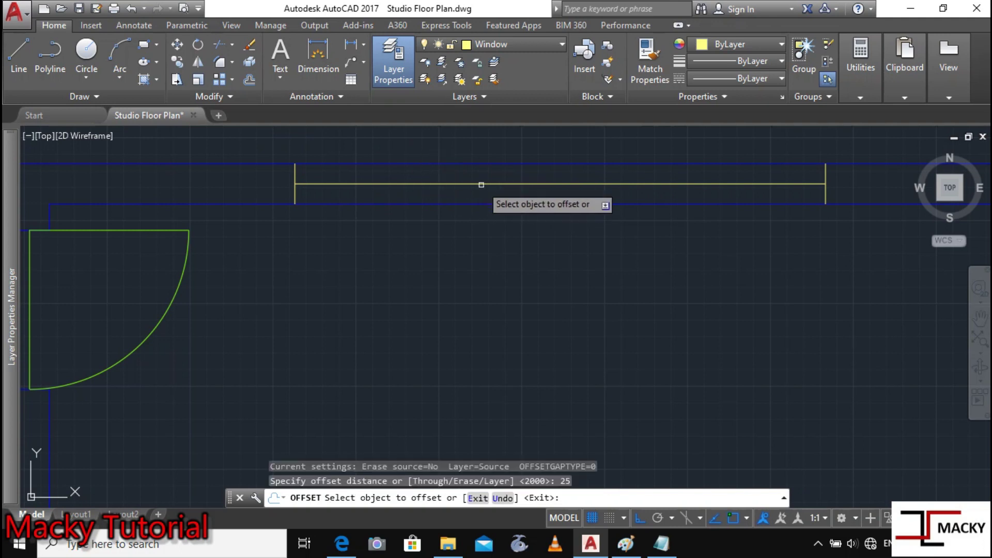
pyautogui.click(482, 183)
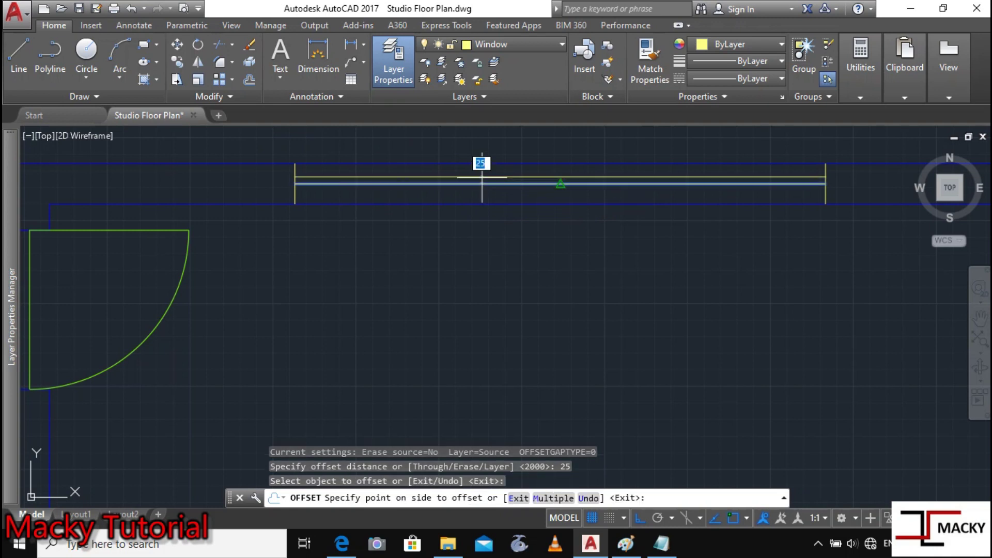
pyautogui.click(482, 168)
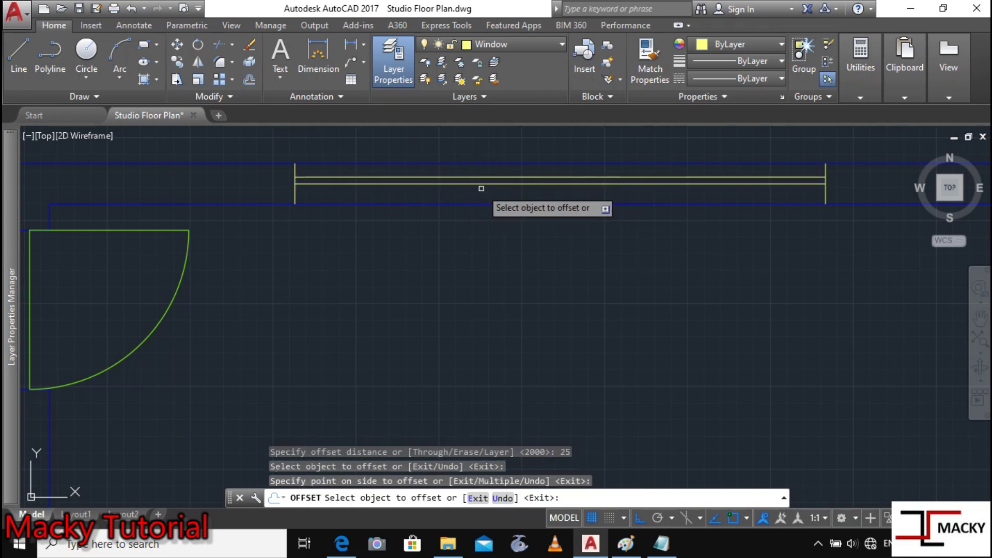
pyautogui.click(483, 185)
pyautogui.click(481, 194)
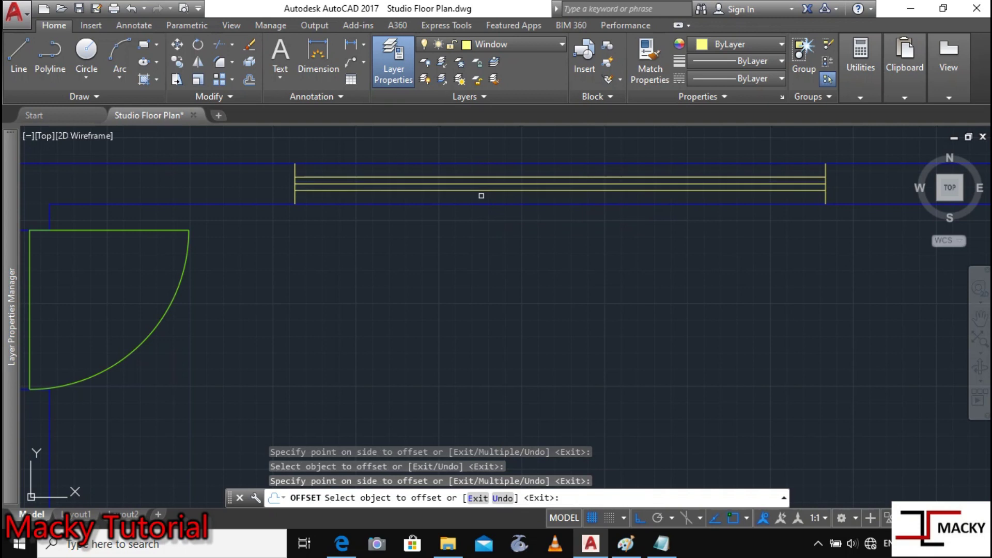
pyautogui.press('Escape')
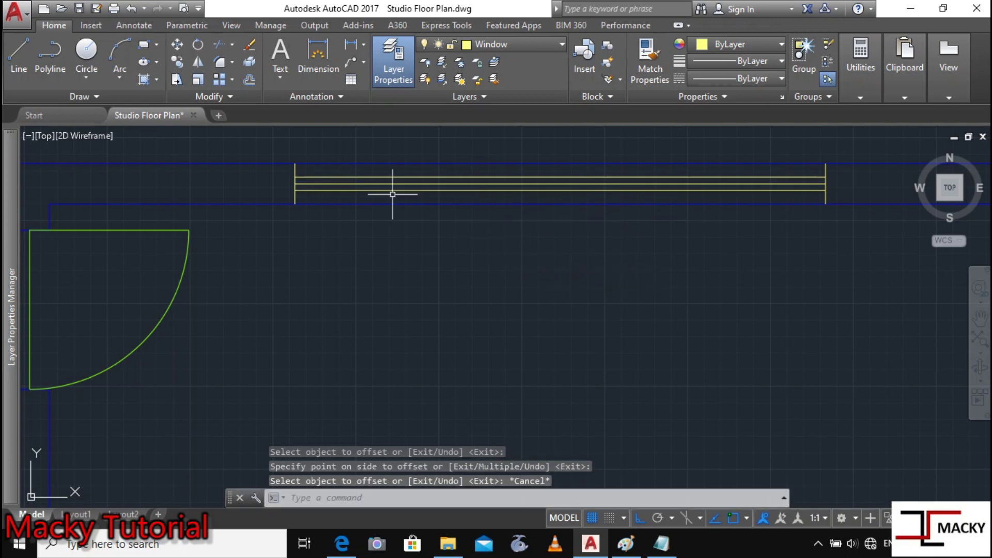
pyautogui.scroll(3, 396, 183)
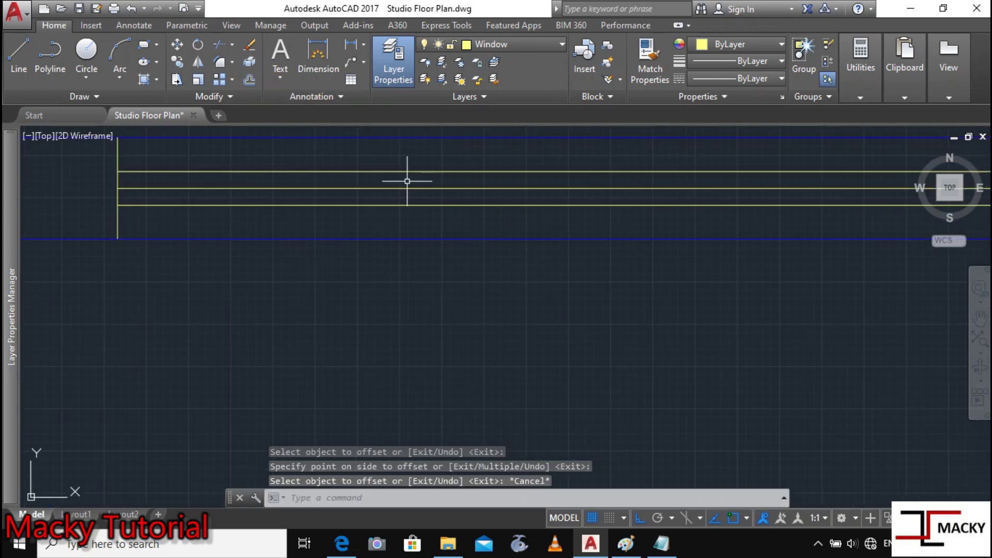
pyautogui.click(408, 189)
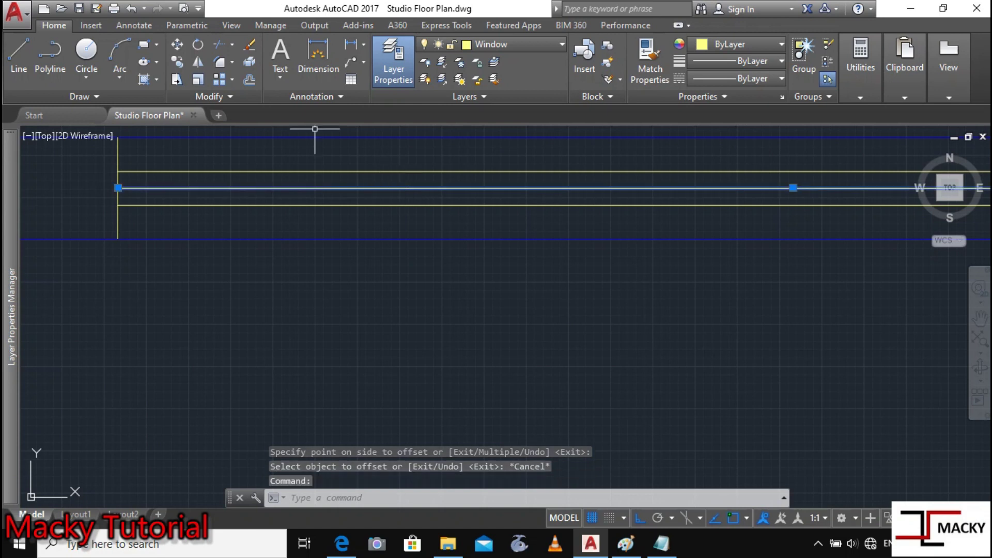
# Step: Delete the middle window line, leaving a two-line window symbol
pyautogui.click(251, 44)
pyautogui.scroll(-3, 393, 228)
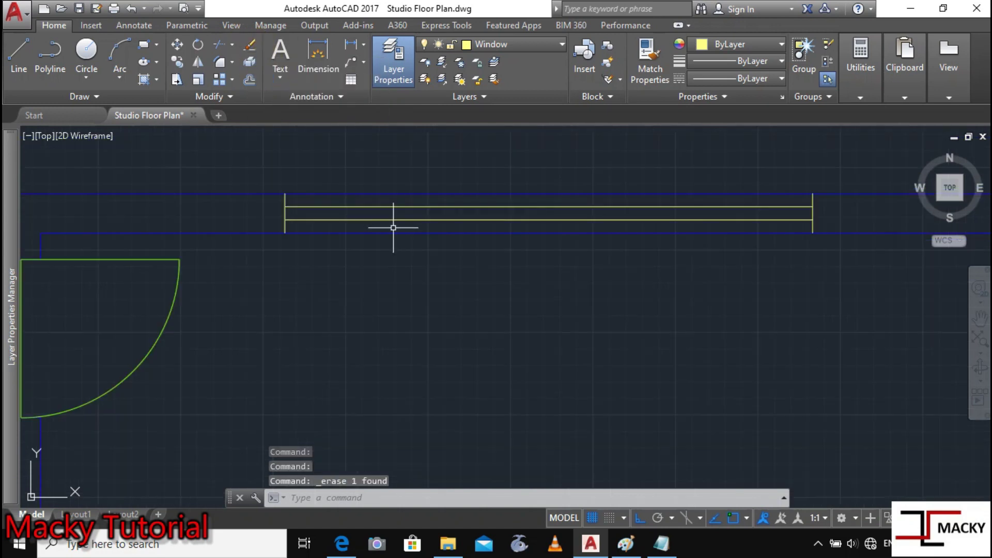
pyautogui.scroll(-5, 528, 311)
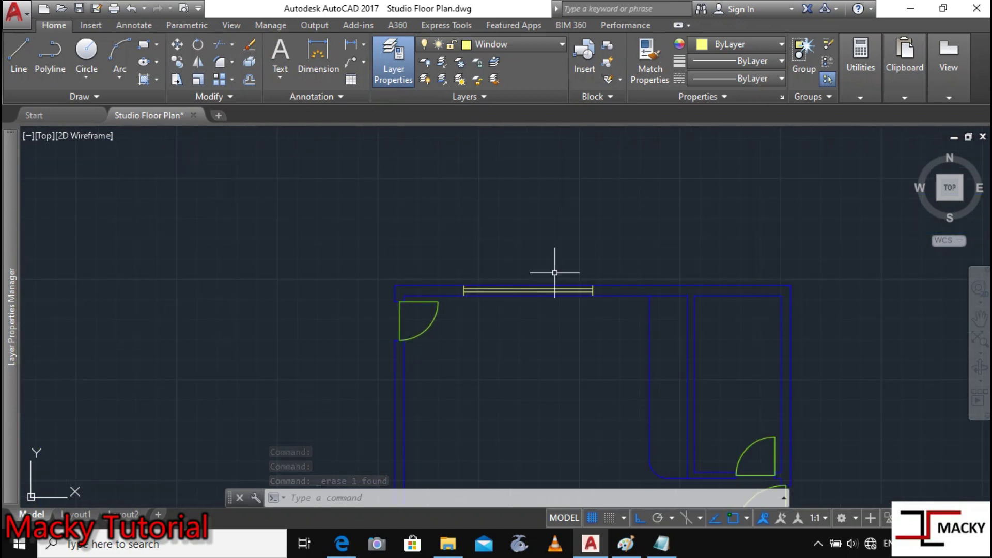
pyautogui.scroll(2, 559, 303)
pyautogui.scroll(2, 558, 304)
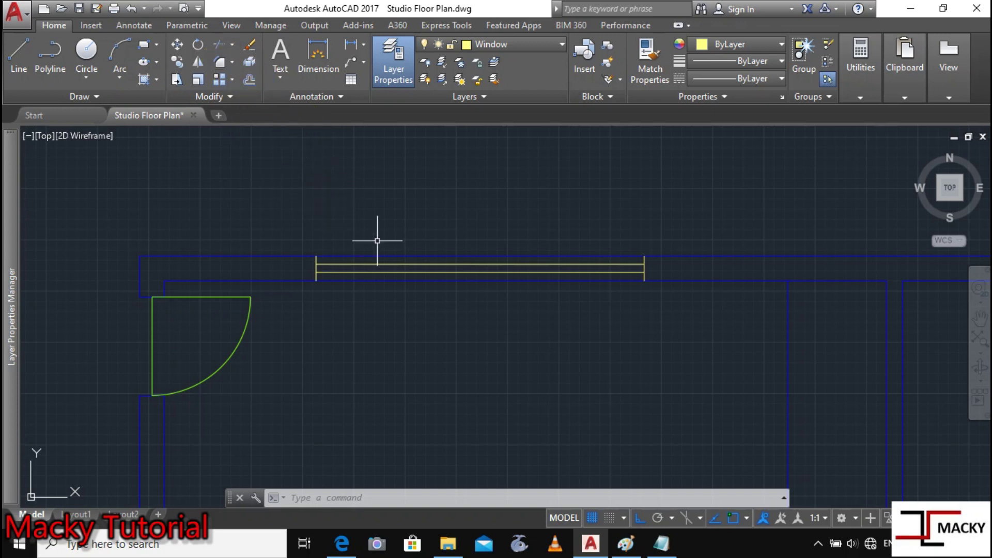
# Step: Crossing-select the window symbol and remove both wall lines from the selection
pyautogui.rightClick(656, 309)
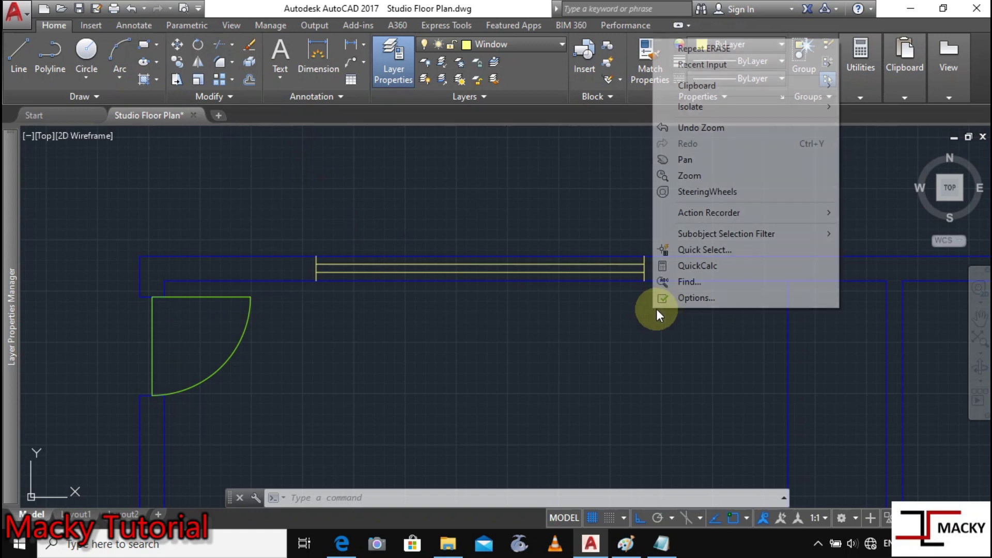
pyautogui.click(644, 320)
pyautogui.click(666, 297)
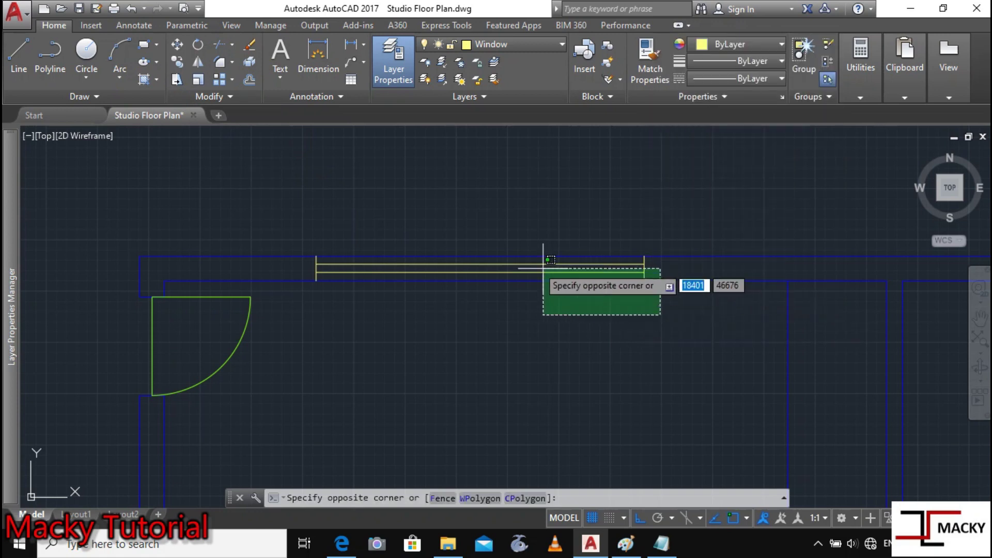
pyautogui.click(295, 229)
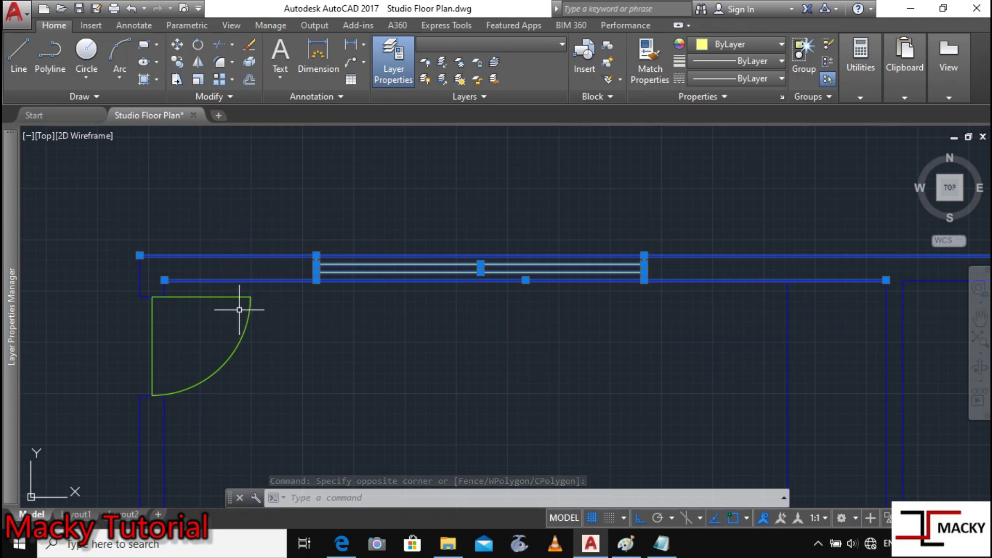
pyautogui.keyDown('shift'); pyautogui.click(254, 279); pyautogui.keyUp('shift')
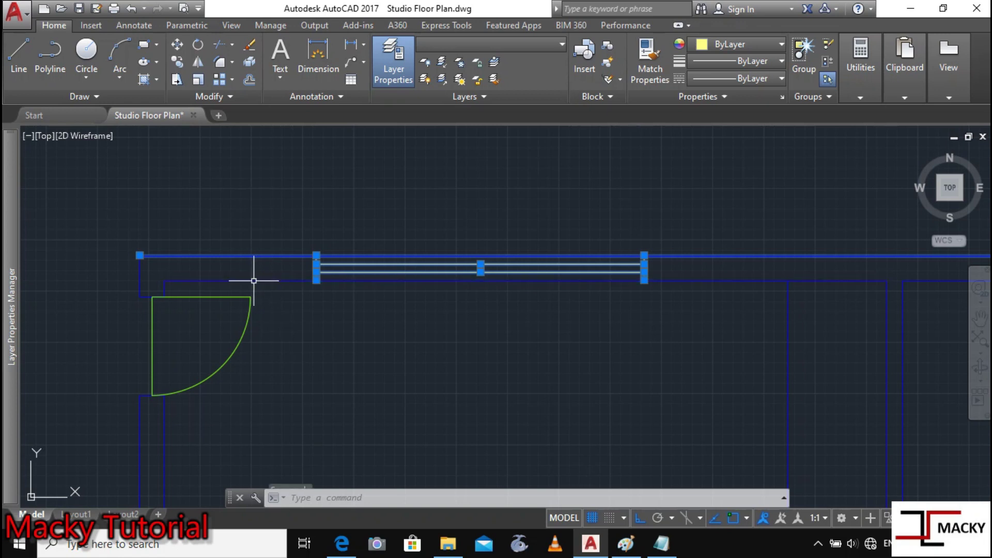
pyautogui.keyDown('shift'); pyautogui.click(253, 254); pyautogui.keyUp('shift')
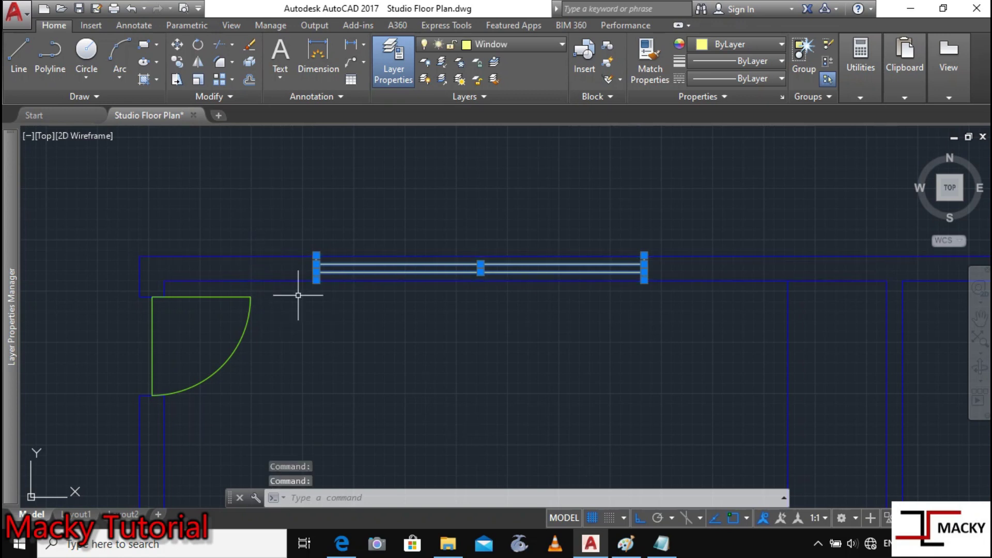
pyautogui.click(179, 71)
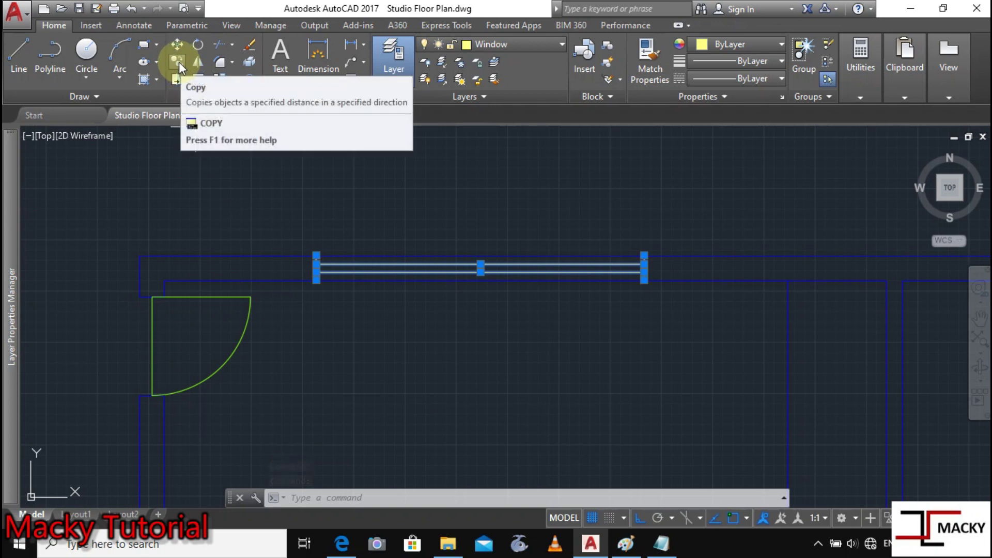
# Step: Copy the window symbol from its right endpoint onto the bottom wall's midpoint
pyautogui.click(178, 66)
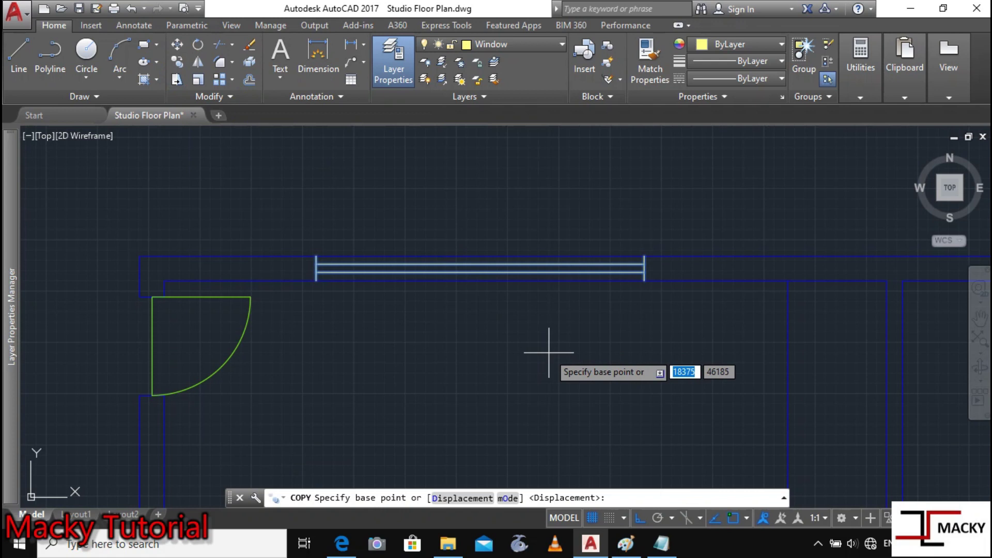
pyautogui.scroll(-5, 543, 341)
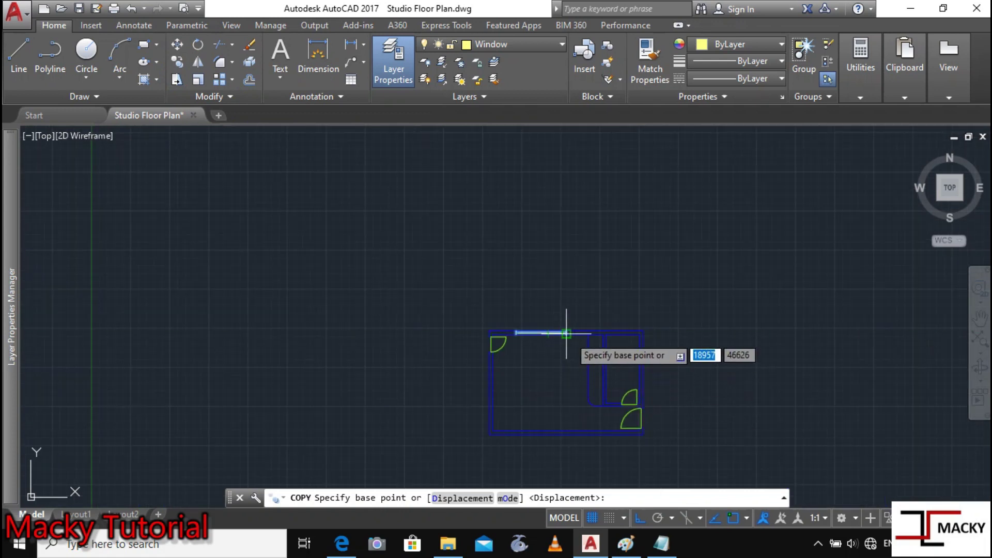
pyautogui.scroll(8, 565, 331)
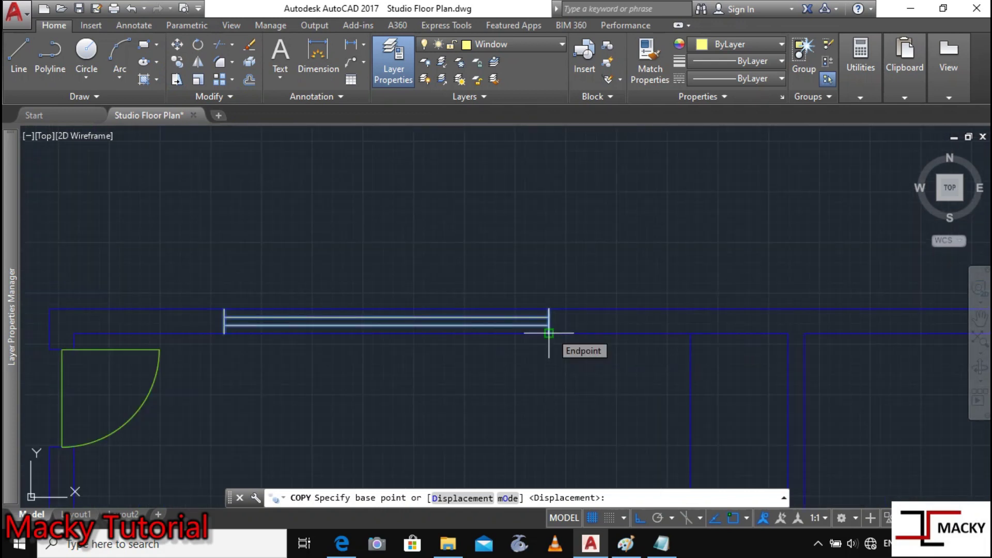
pyautogui.click(549, 334)
pyautogui.scroll(-5, 549, 362)
pyautogui.scroll(-2, 551, 413)
pyautogui.scroll(6, 549, 466)
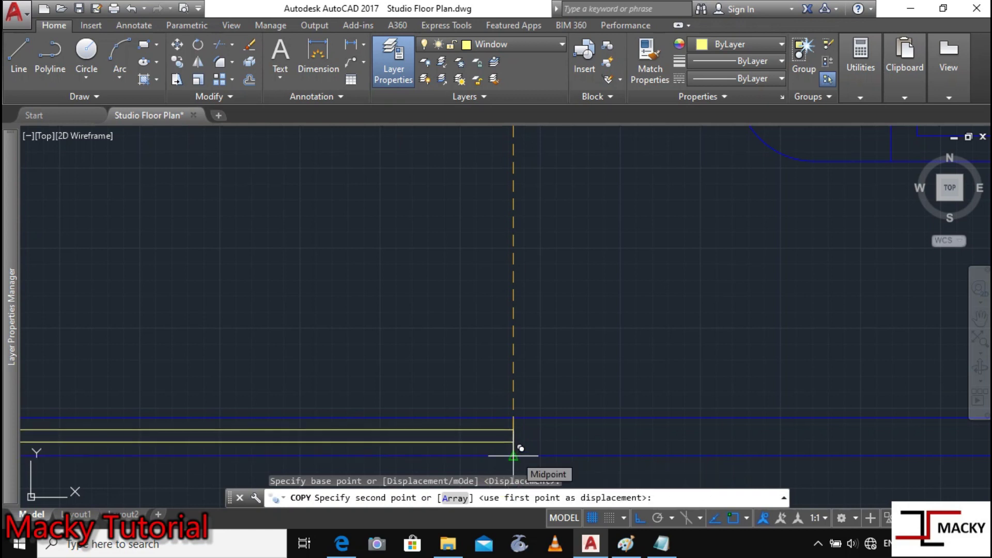
pyautogui.click(514, 456)
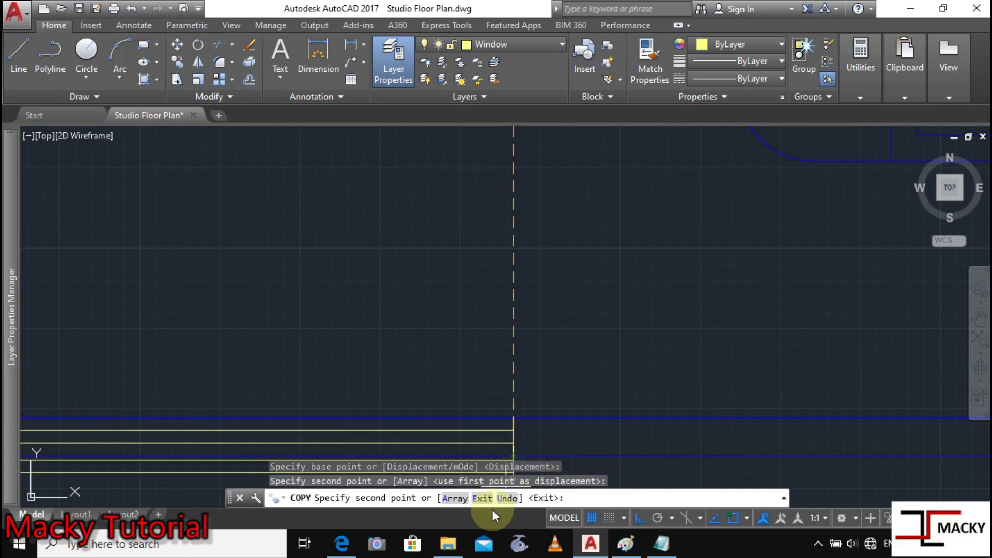
pyautogui.press('Escape')
pyautogui.scroll(-5, 514, 432)
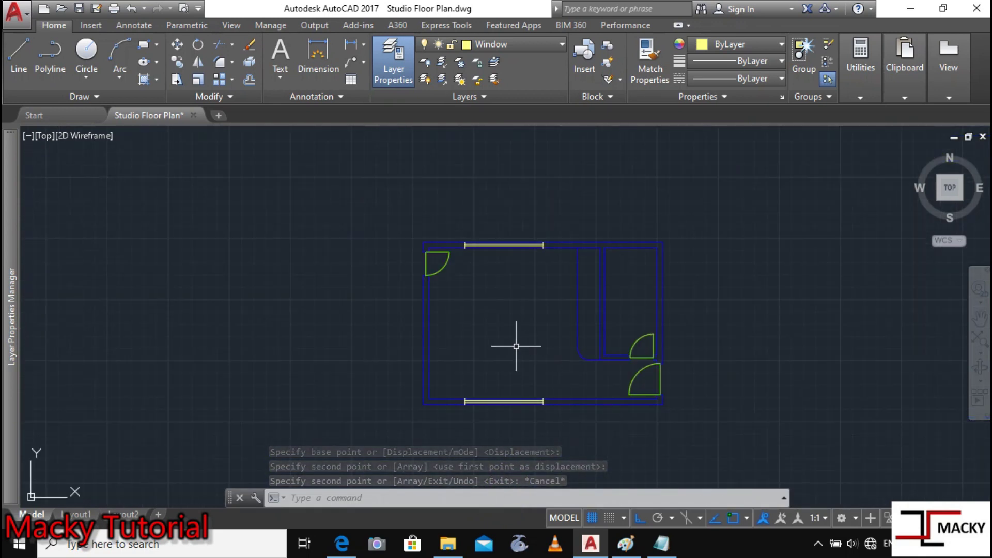
pyautogui.scroll(2, 519, 351)
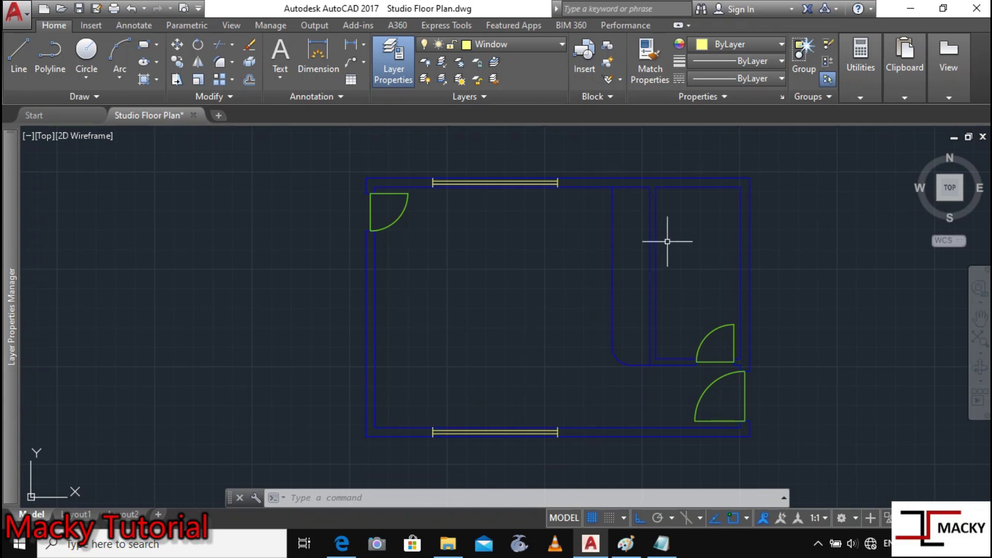
pyautogui.scroll(3, 579, 373)
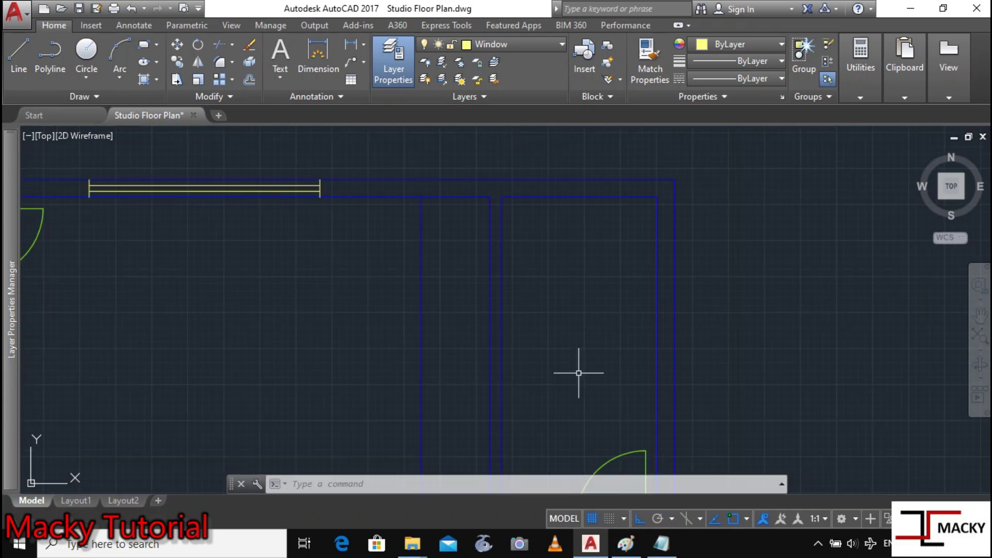
pyautogui.scroll(-4, 564, 329)
pyautogui.moveTo(569, 321); pyautogui.dragTo(575, 235, button='middle')
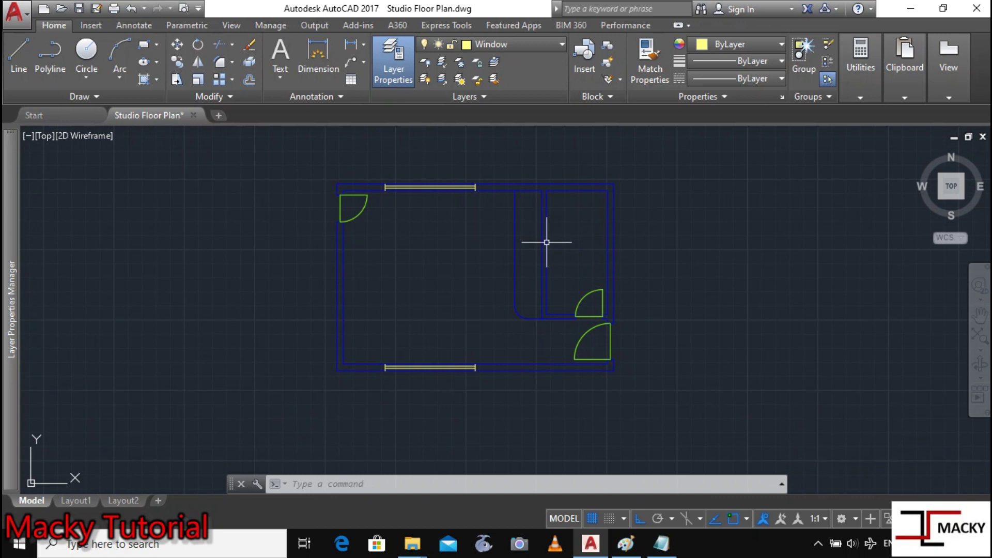
pyautogui.scroll(2, 548, 242)
pyautogui.scroll(2, 546, 241)
pyautogui.scroll(-4, 546, 241)
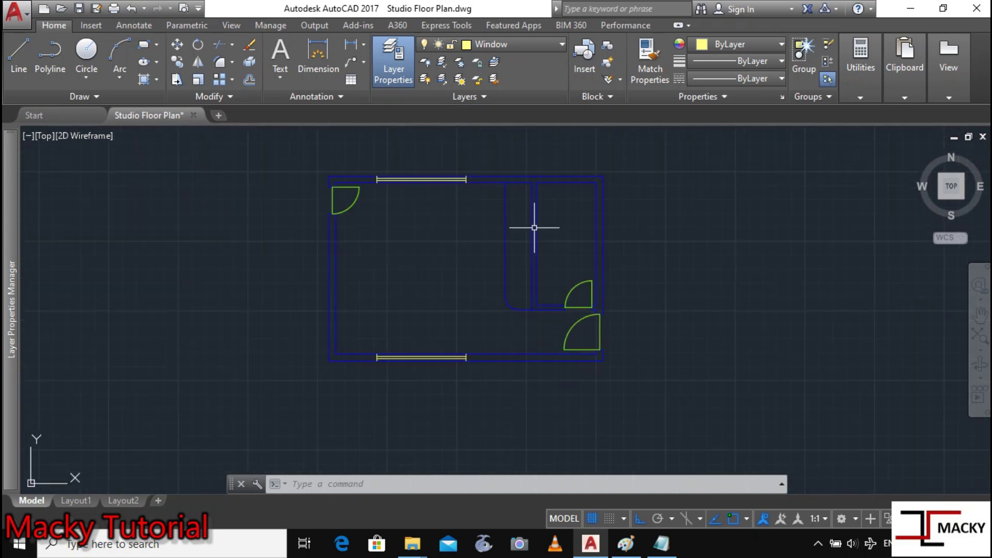
pyautogui.moveTo(531, 217); pyautogui.dragTo(533, 228, button='middle')
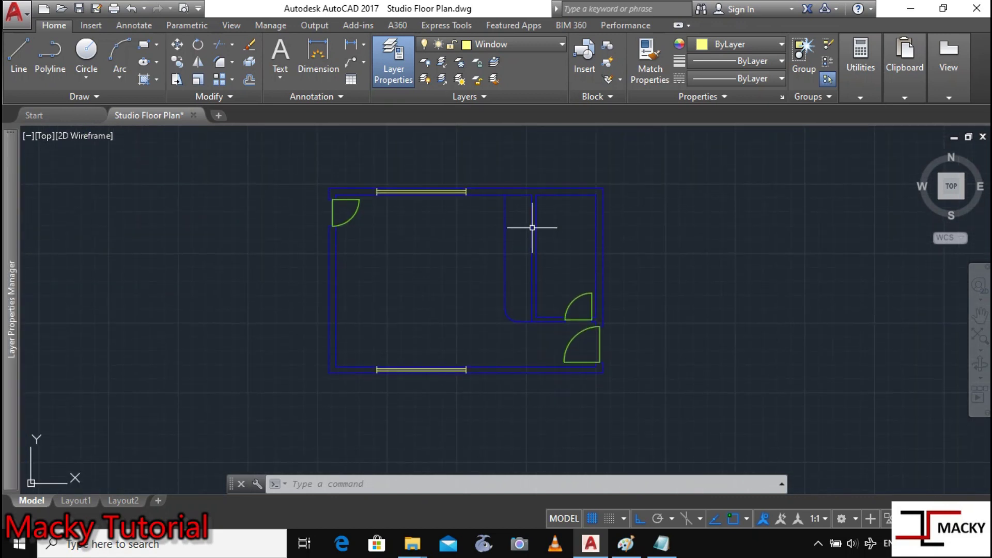
pyautogui.scroll(2, 538, 202)
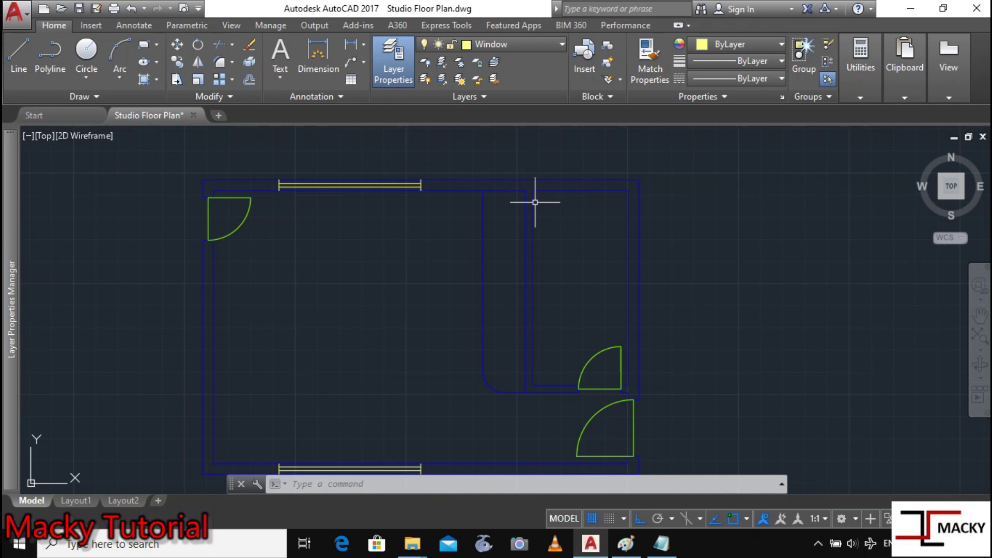
# Step: Fix a polyline start point by tracking 100 units from the wall corner
pyautogui.write('tk')
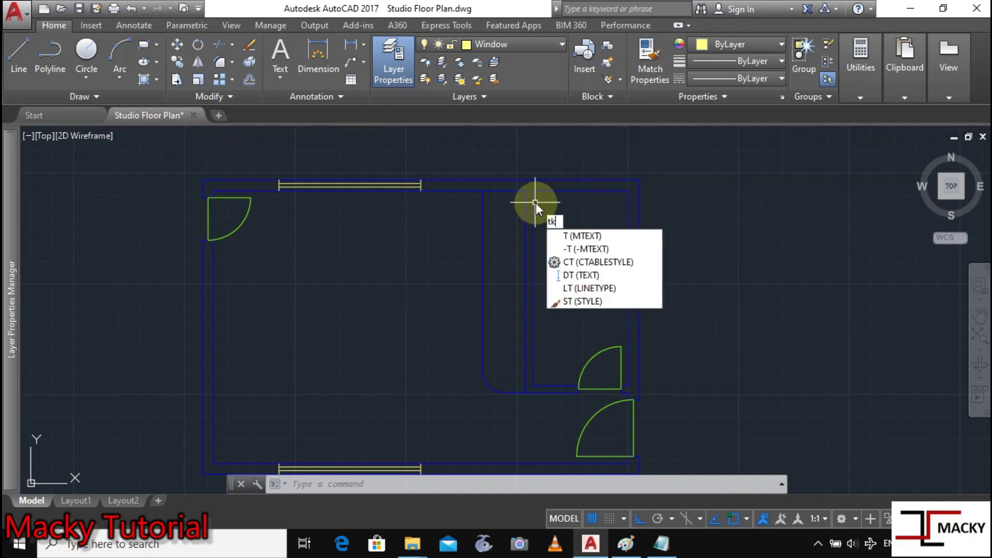
pyautogui.scroll(-8, 448, 469)
pyautogui.moveTo(447, 471); pyautogui.dragTo(434, 320, button='middle')
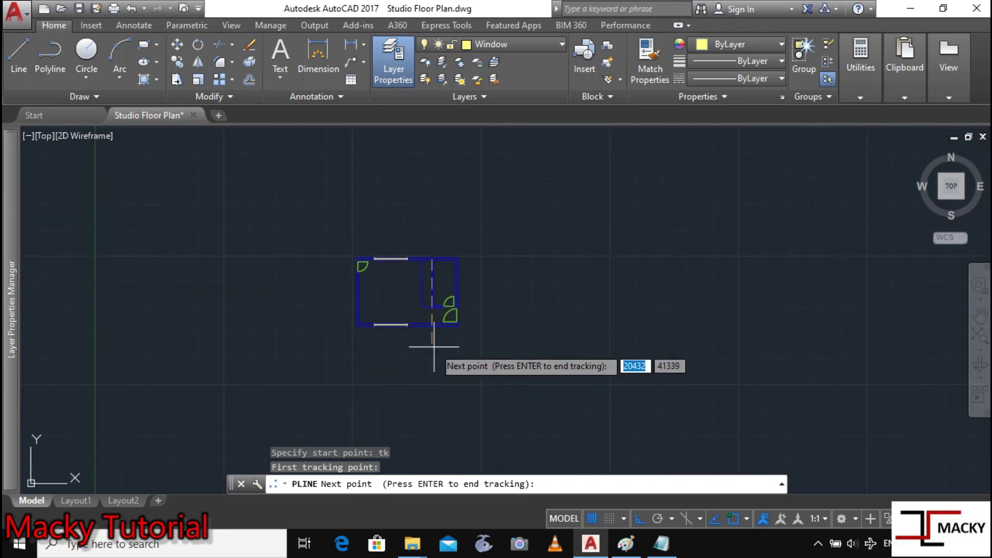
pyautogui.write('00')
pyautogui.press('Return')
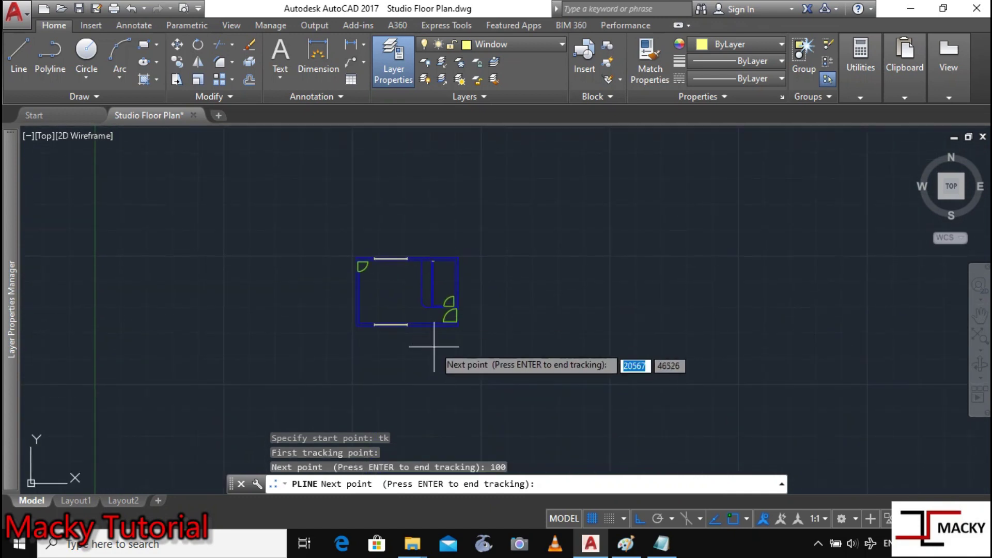
pyautogui.scroll(3, 434, 251)
pyautogui.scroll(2, 393, 243)
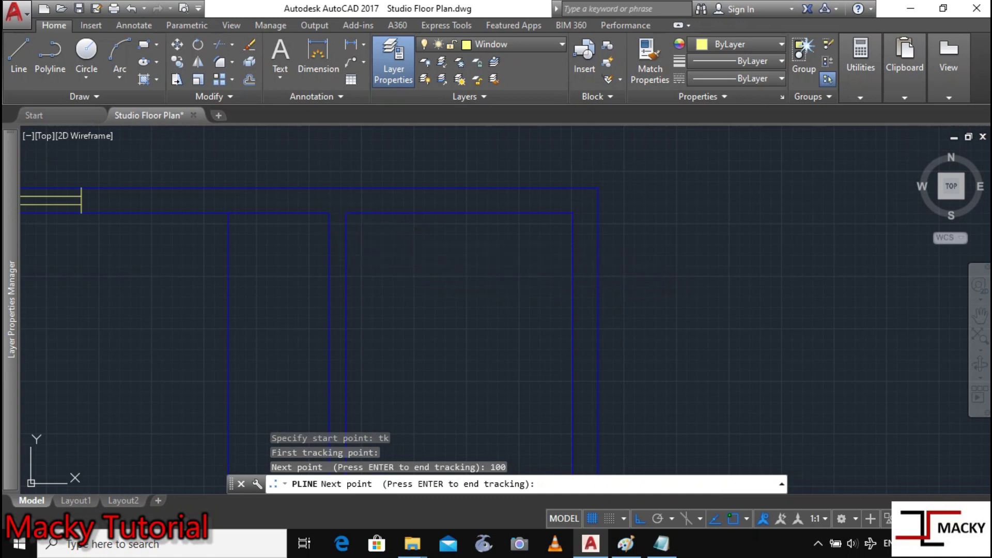
pyautogui.press('Return')
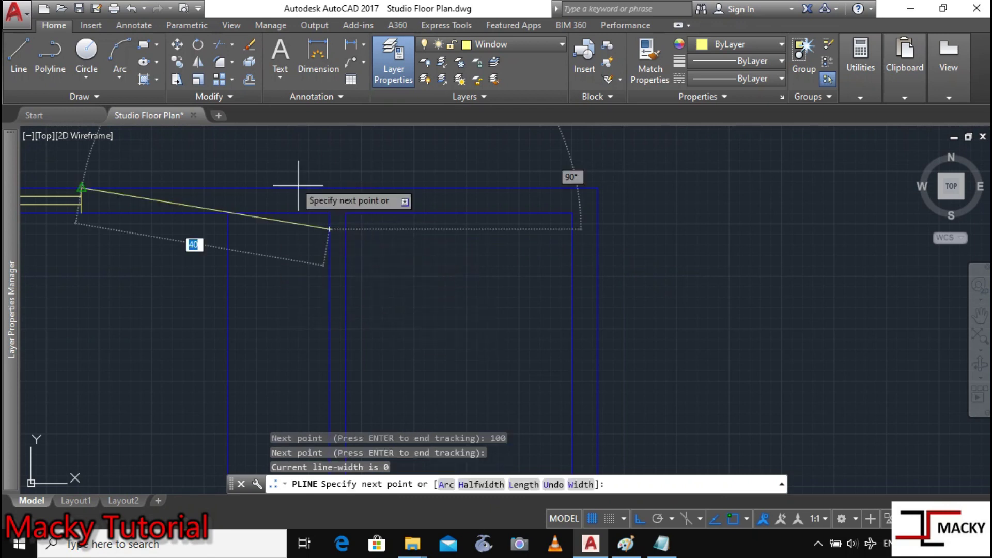
# Step: Draw a 100-unit horizontal polyline segment across the partition wall's thickness
pyautogui.click(372, 242)
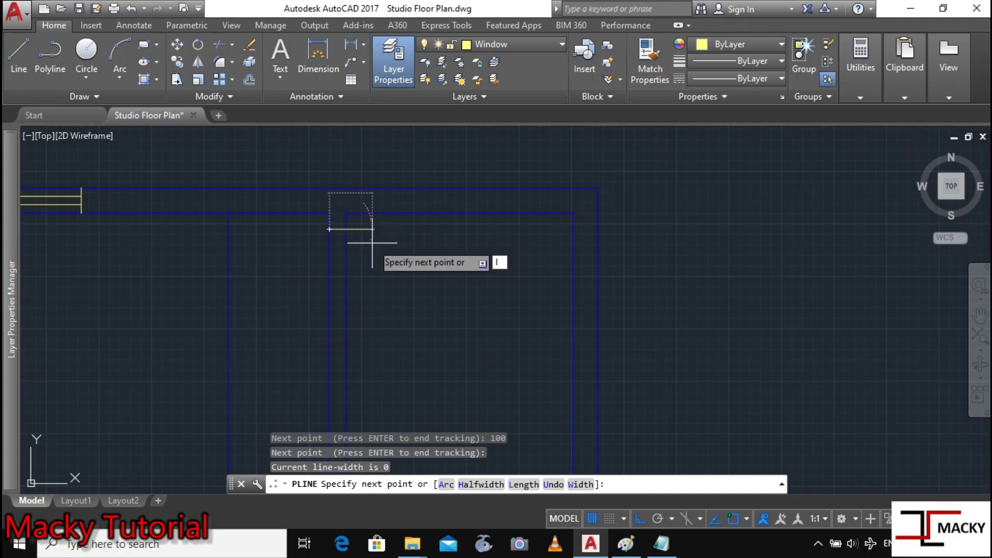
pyautogui.press('Return')
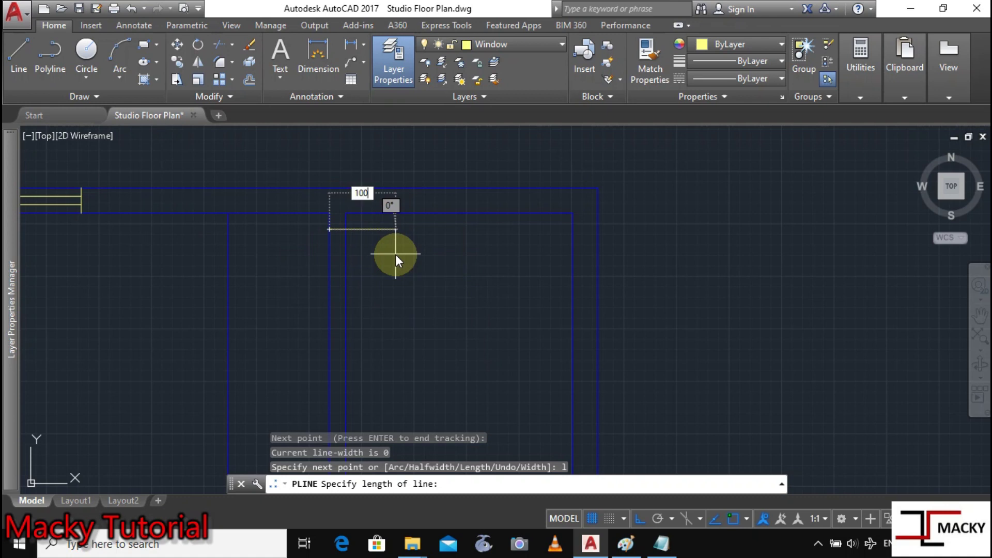
pyautogui.write('100')
pyautogui.press('Return')
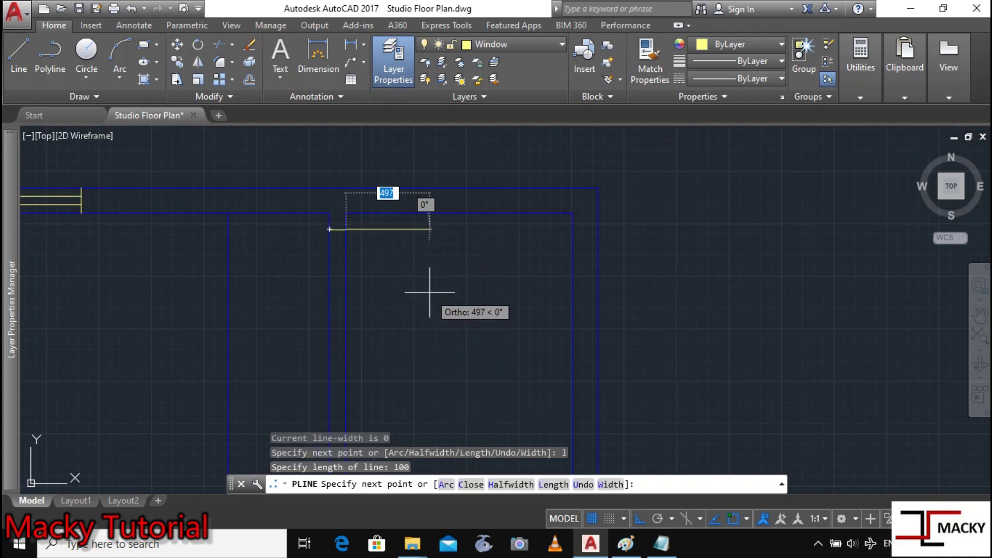
pyautogui.press('Escape')
pyautogui.scroll(2, 417, 290)
pyautogui.scroll(2, 294, 195)
pyautogui.moveTo(294, 194); pyautogui.dragTo(410, 330, button='middle')
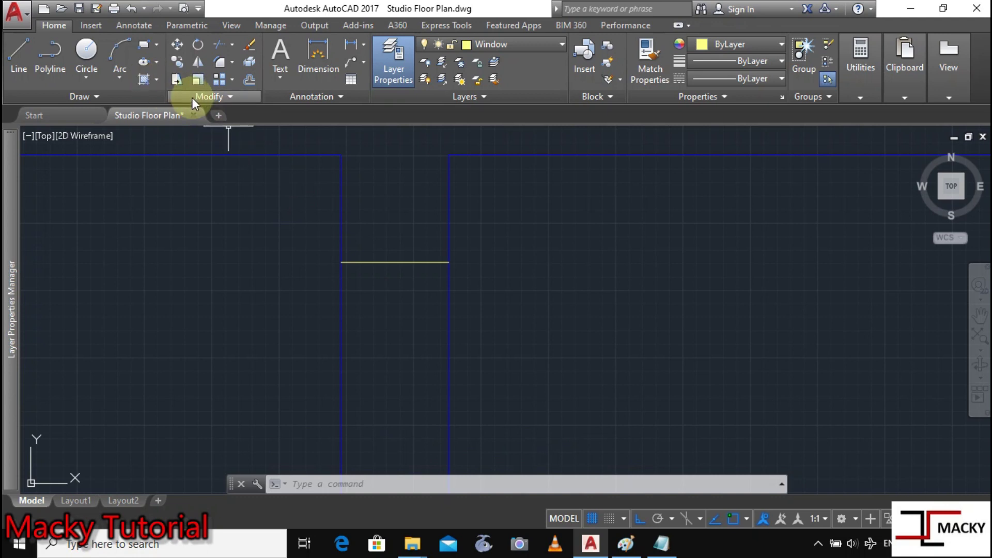
# Step: Offset the short yellow line 2500 units downward along the partition
pyautogui.click(248, 80)
pyautogui.write('2500')
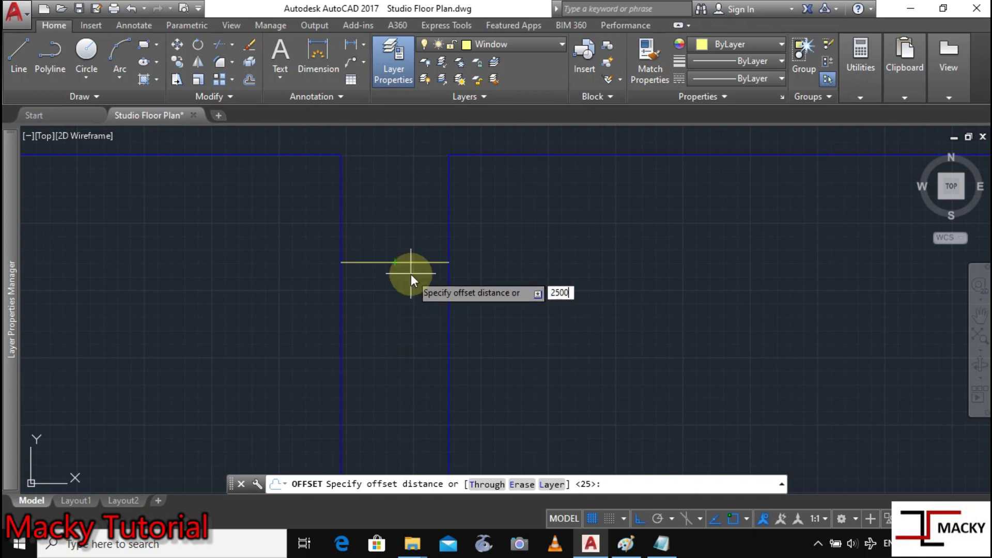
pyautogui.press('Return')
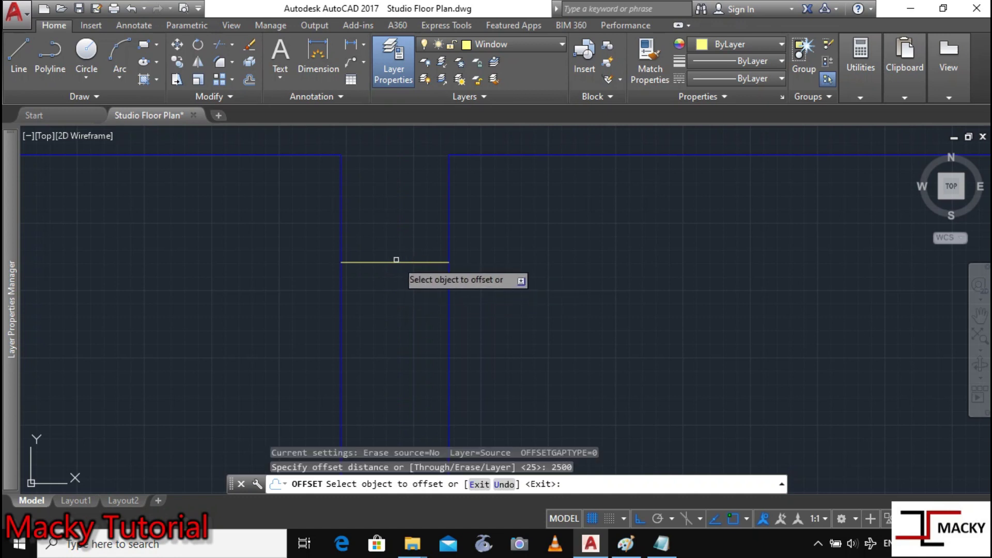
pyautogui.click(396, 262)
pyautogui.scroll(-3, 397, 356)
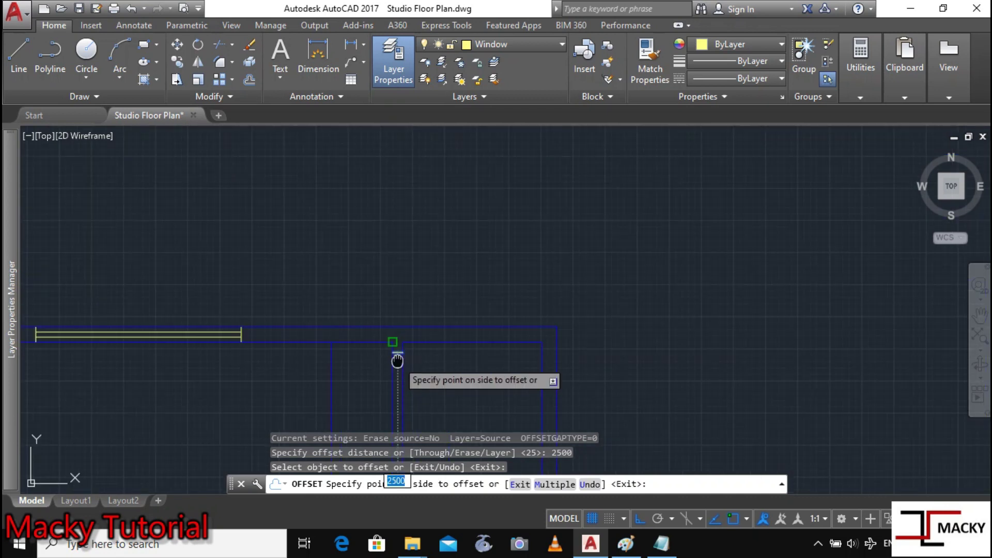
pyautogui.moveTo(397, 361); pyautogui.dragTo(409, 191, button='middle')
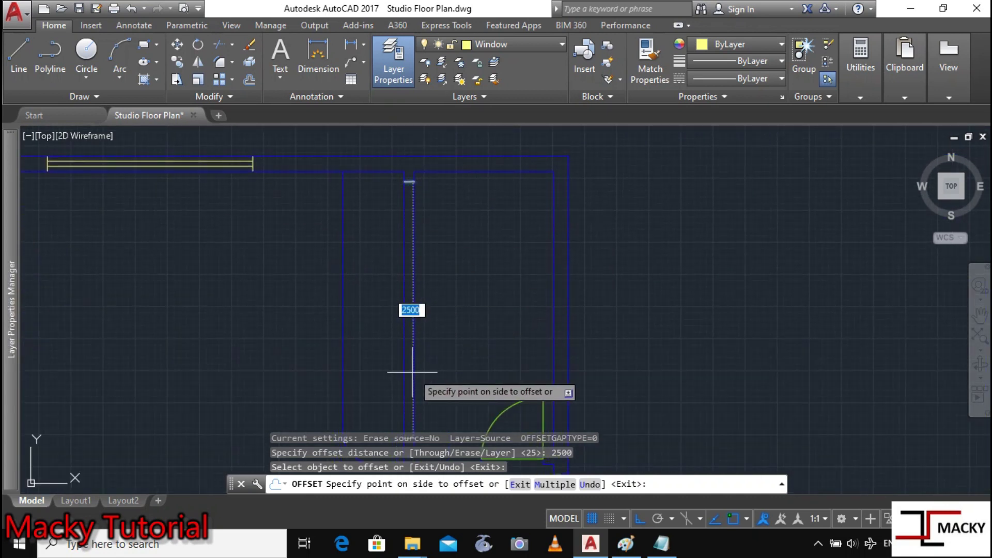
pyautogui.click(410, 297)
pyautogui.scroll(-4, 411, 352)
pyautogui.scroll(2, 413, 345)
pyautogui.scroll(-1, 412, 344)
pyautogui.scroll(3, 405, 258)
pyautogui.scroll(1, 411, 255)
pyautogui.scroll(-2, 412, 266)
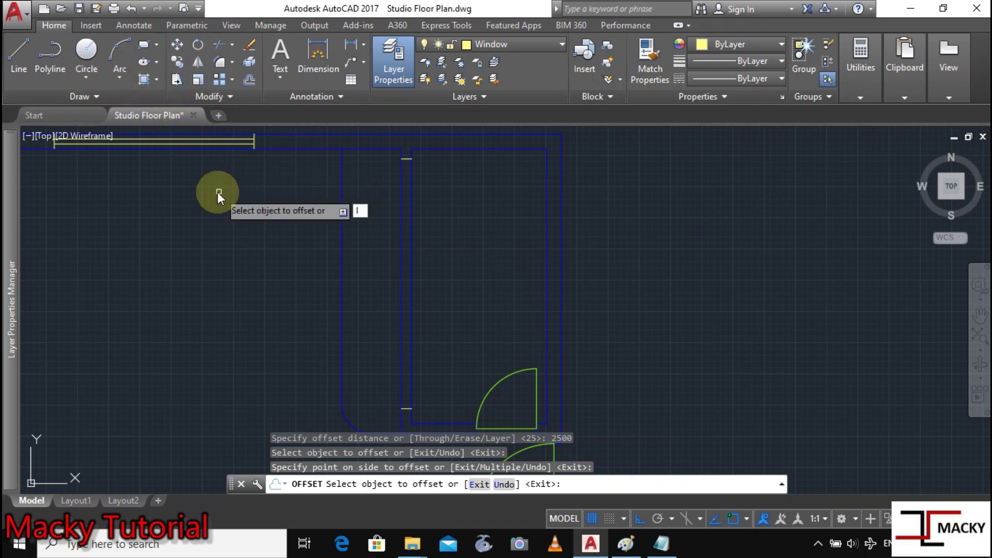
pyautogui.press('Return')
pyautogui.press('Escape')
# Step: Draw a vertical line joining the midpoints of the upper and lower short lines
pyautogui.write('l')
pyautogui.press('Return')
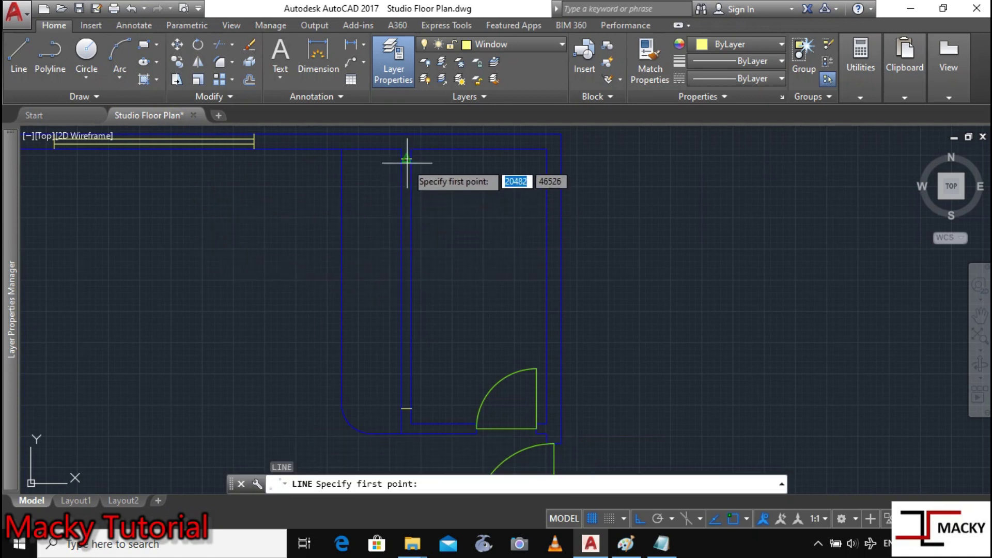
pyautogui.click(407, 158)
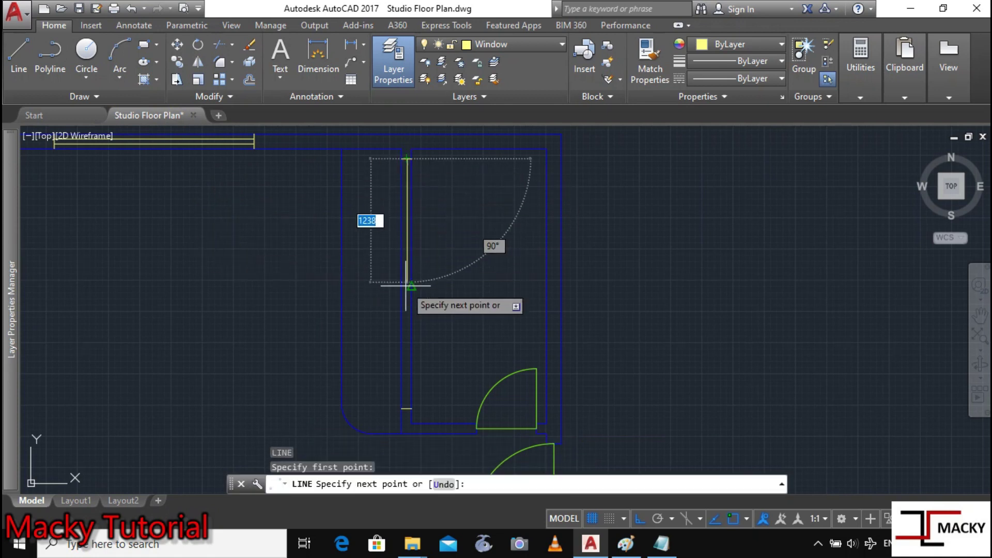
pyautogui.click(407, 408)
pyautogui.press('Escape')
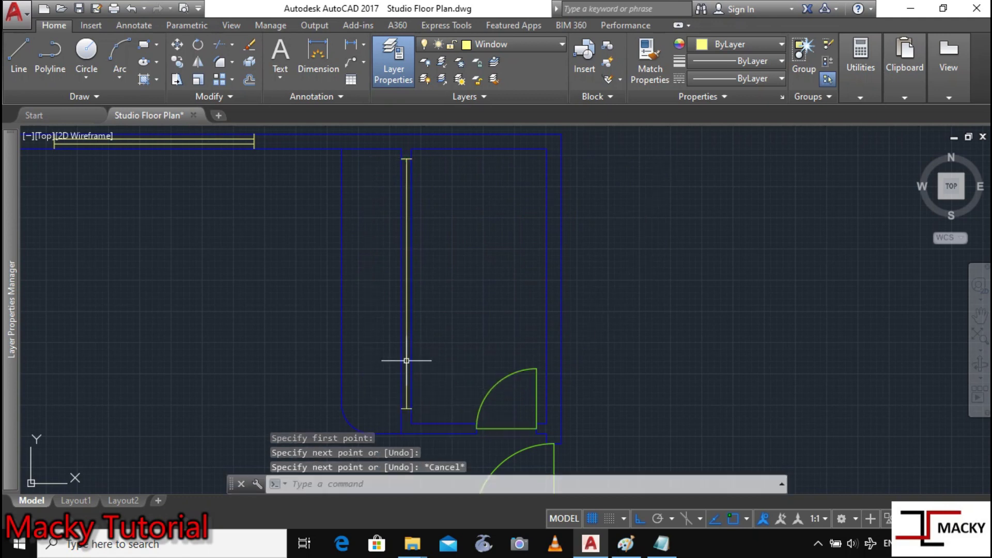
pyautogui.scroll(2, 377, 232)
pyautogui.moveTo(376, 232); pyautogui.dragTo(310, 99, button='middle')
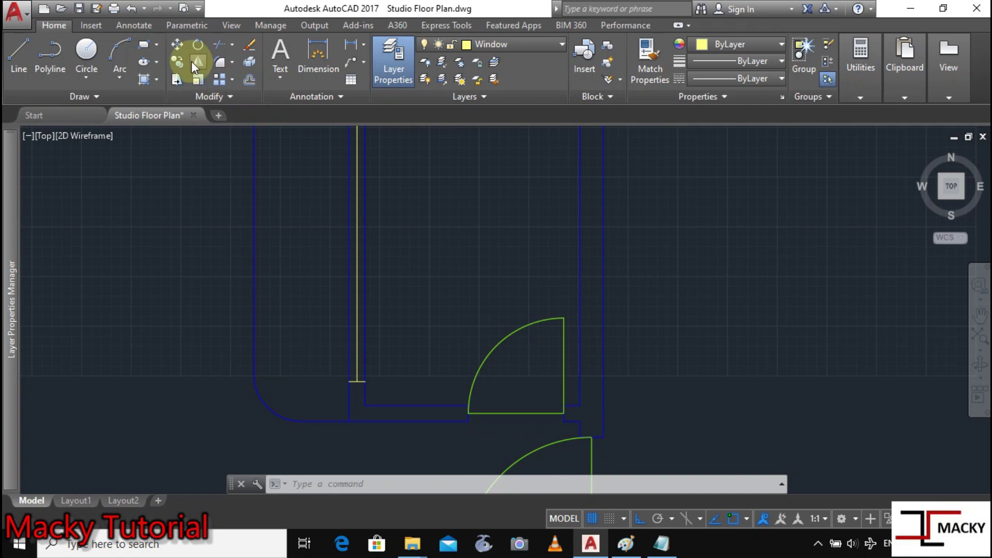
# Step: Offset the vertical yellow line 25 units to each side, creating two parallel copies
pyautogui.click(249, 77)
pyautogui.scroll(2, 355, 258)
pyautogui.scroll(1, 365, 182)
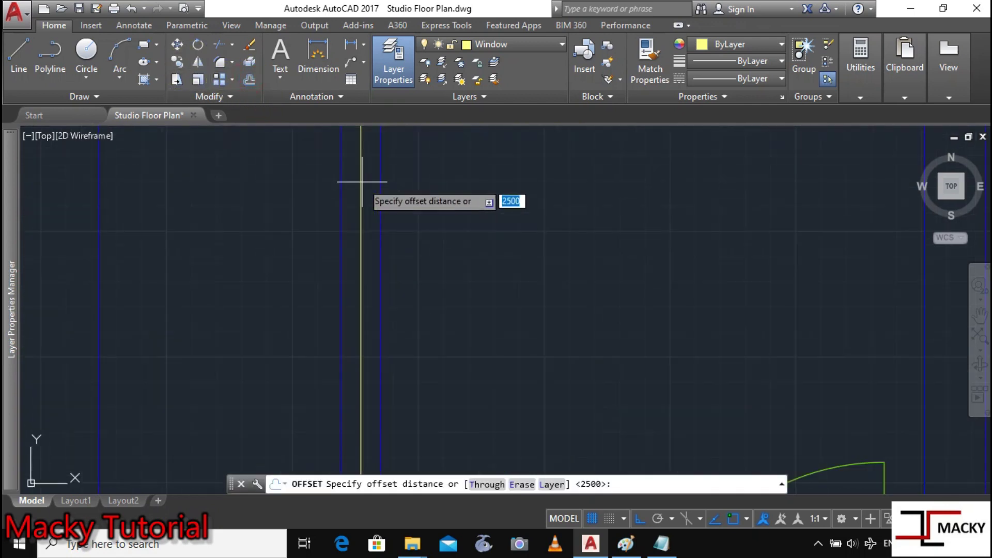
pyautogui.scroll(-3, 360, 183)
pyautogui.scroll(1, 357, 182)
pyautogui.scroll(2, 354, 182)
pyautogui.scroll(-3, 367, 194)
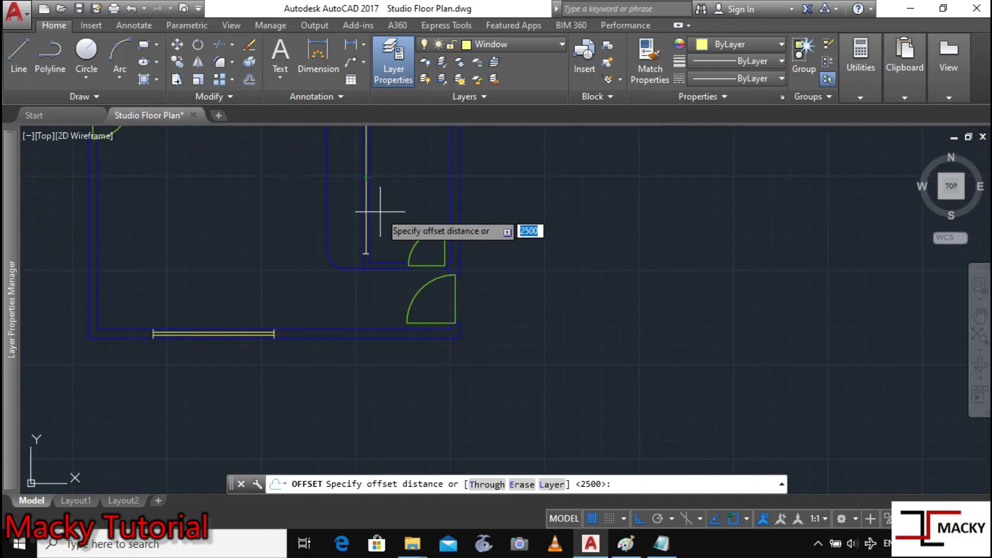
pyautogui.write('25')
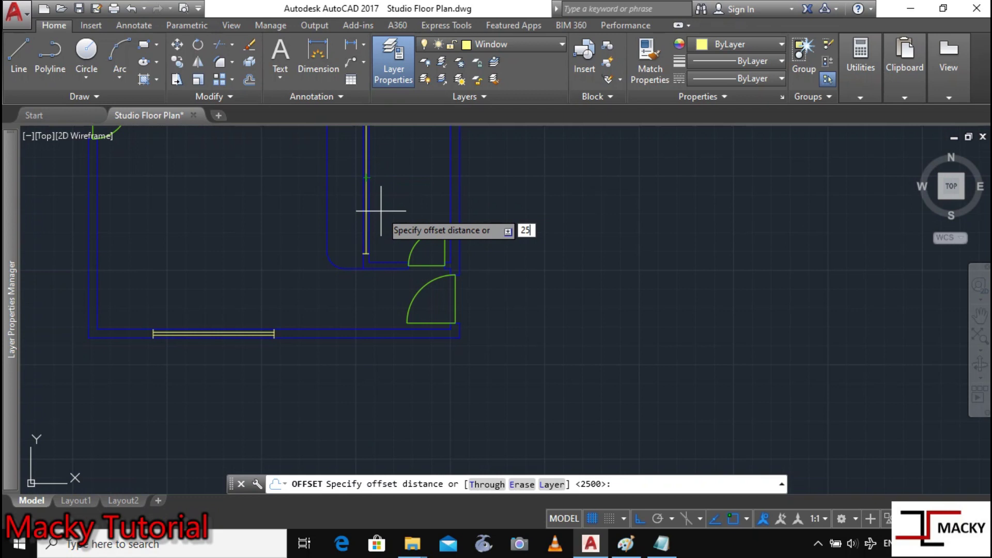
pyautogui.press('Return')
pyautogui.scroll(4, 349, 264)
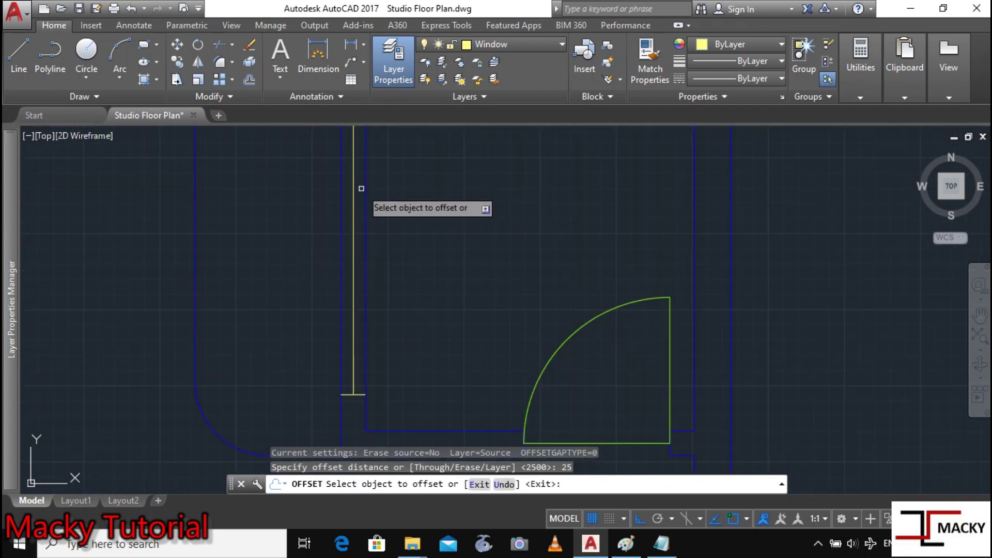
pyautogui.click(355, 173)
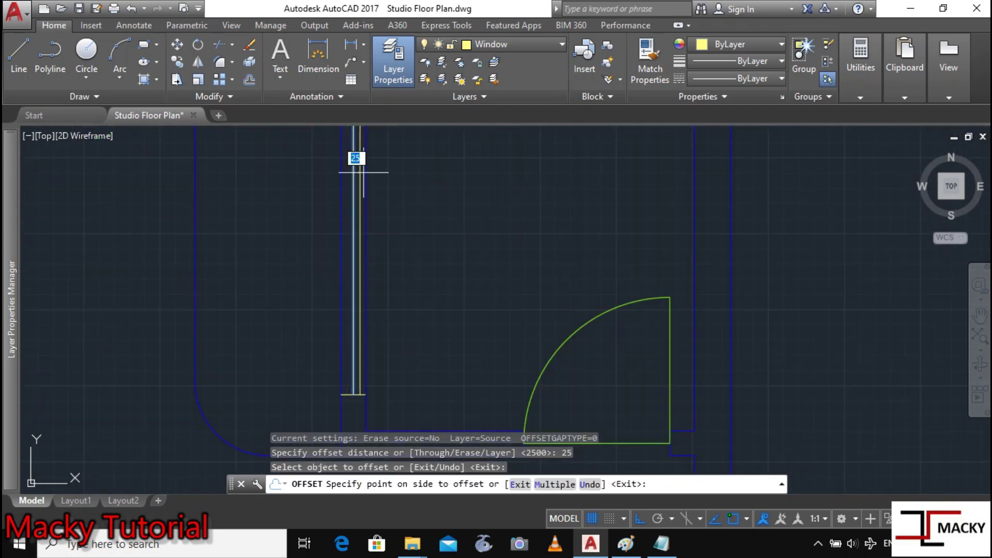
pyautogui.click(354, 173)
pyautogui.click(354, 173)
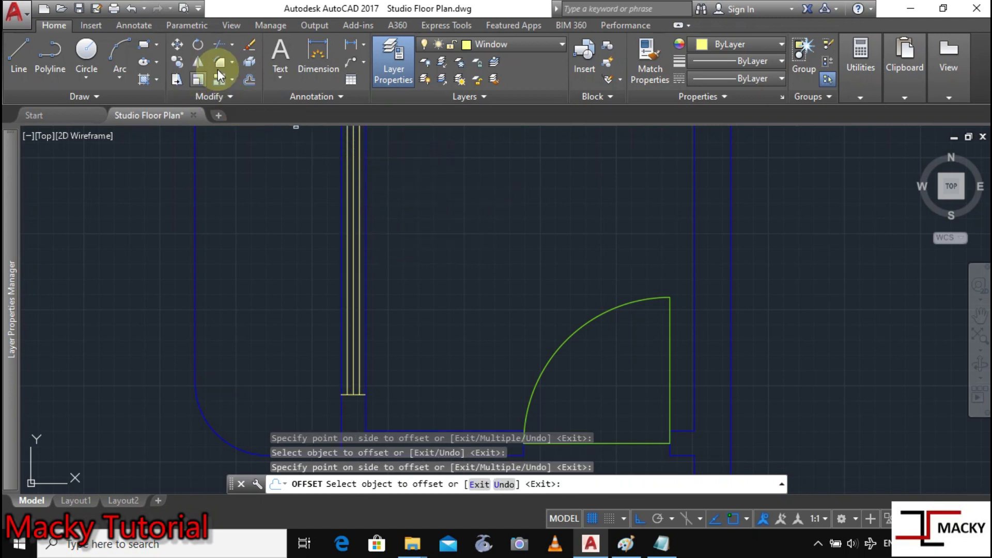
# Step: Erase the original middle vertical line, leaving the two offset lines
pyautogui.click(247, 43)
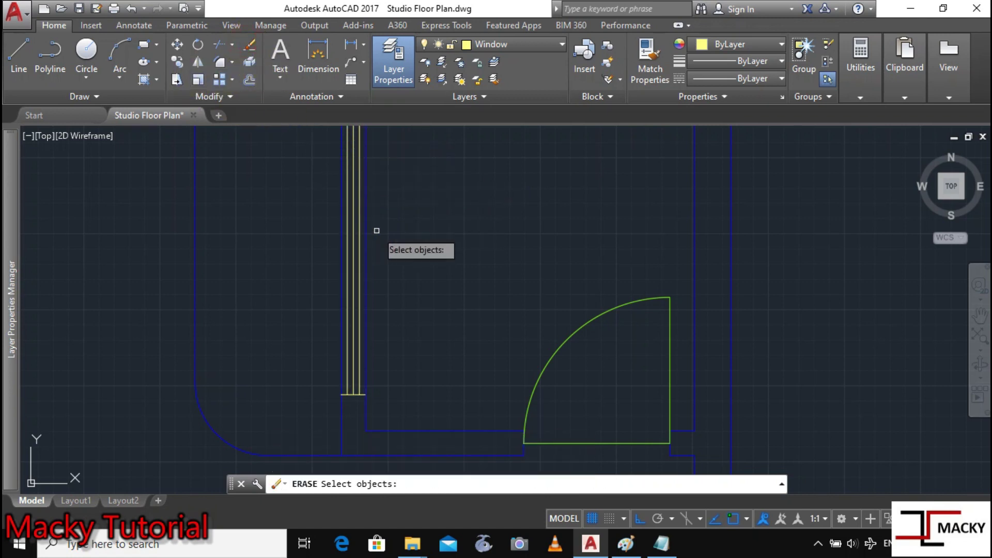
pyautogui.click(354, 195)
pyautogui.press('Return')
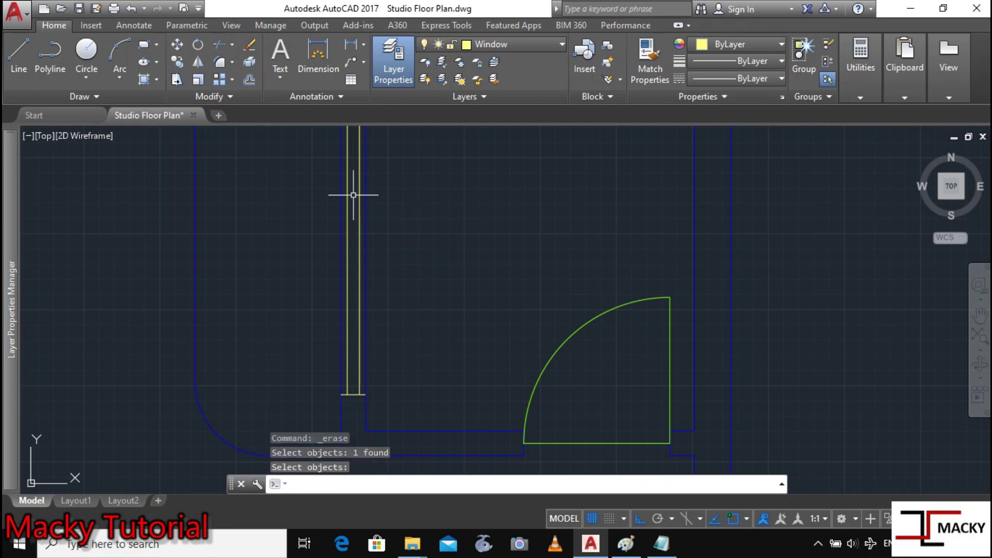
pyautogui.scroll(-10, 483, 288)
pyautogui.scroll(10, 414, 285)
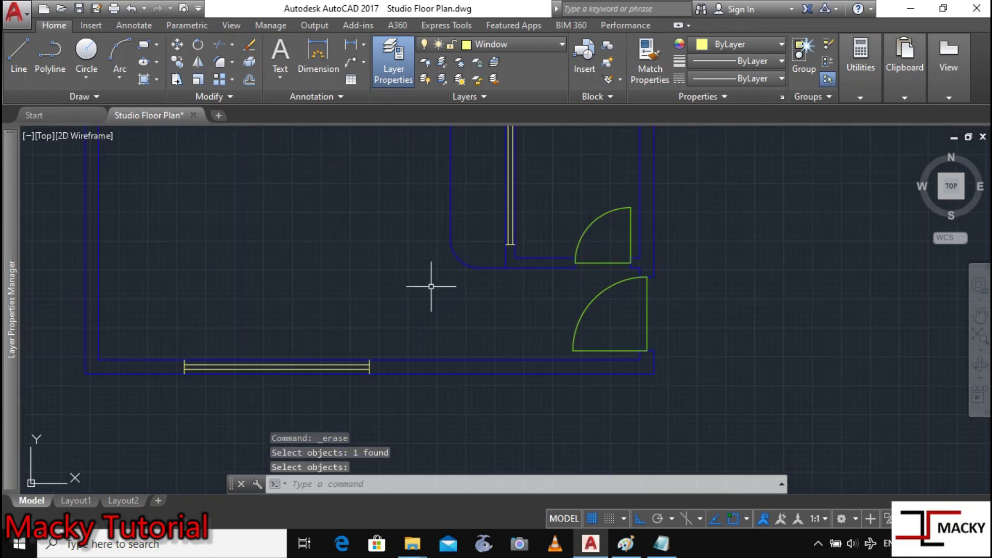
pyautogui.scroll(-2, 393, 317)
pyautogui.scroll(-2, 401, 357)
pyautogui.scroll(-1, 401, 357)
pyautogui.scroll(2, 381, 306)
pyautogui.moveTo(388, 299); pyautogui.dragTo(418, 224, button='middle')
pyautogui.scroll(2, 429, 225)
pyautogui.scroll(2, 451, 265)
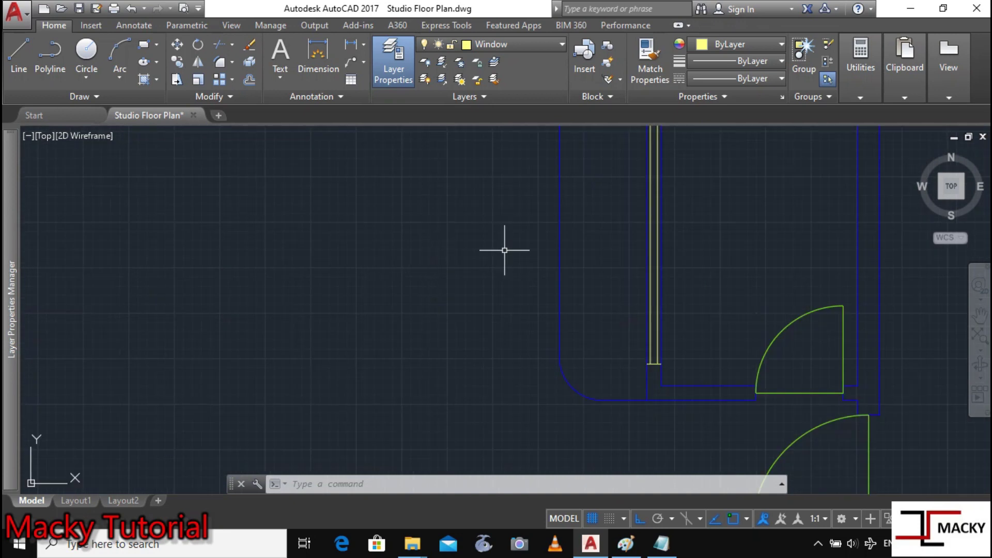
pyautogui.scroll(-4, 505, 250)
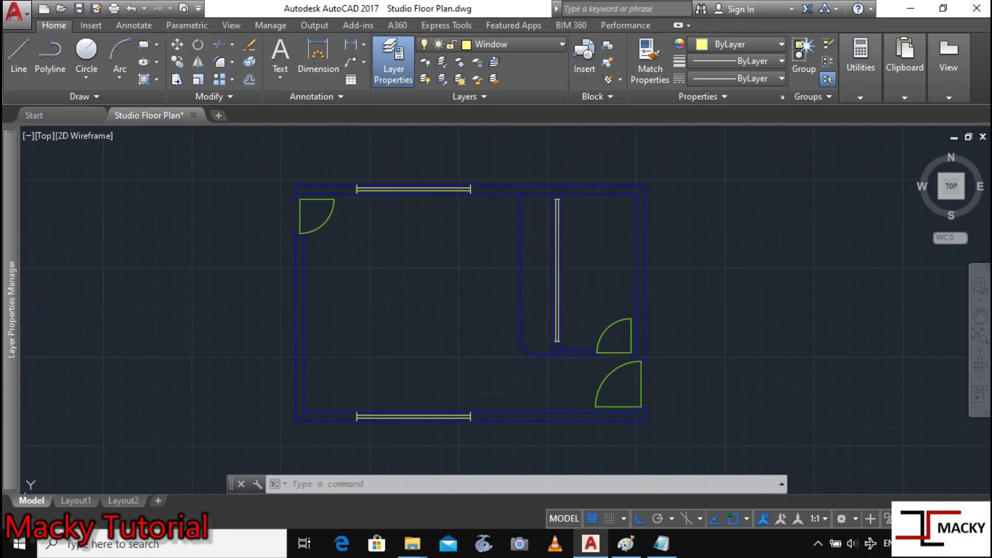
pyautogui.scroll(2, 443, 265)
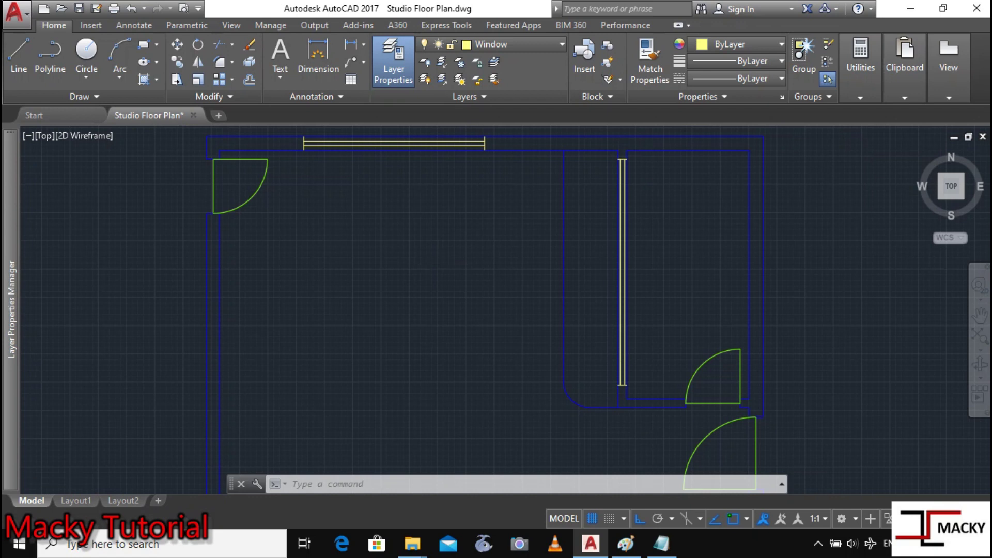
pyautogui.scroll(-2, 442, 266)
pyautogui.moveTo(437, 267)
pyautogui.mouseDown(button='middle')
pyautogui.moveTo(449, 224)
pyautogui.moveTo(442, 287)
pyautogui.mouseUp(button='middle')
pyautogui.scroll(2, 451, 231)
pyautogui.scroll(-2, 442, 287)
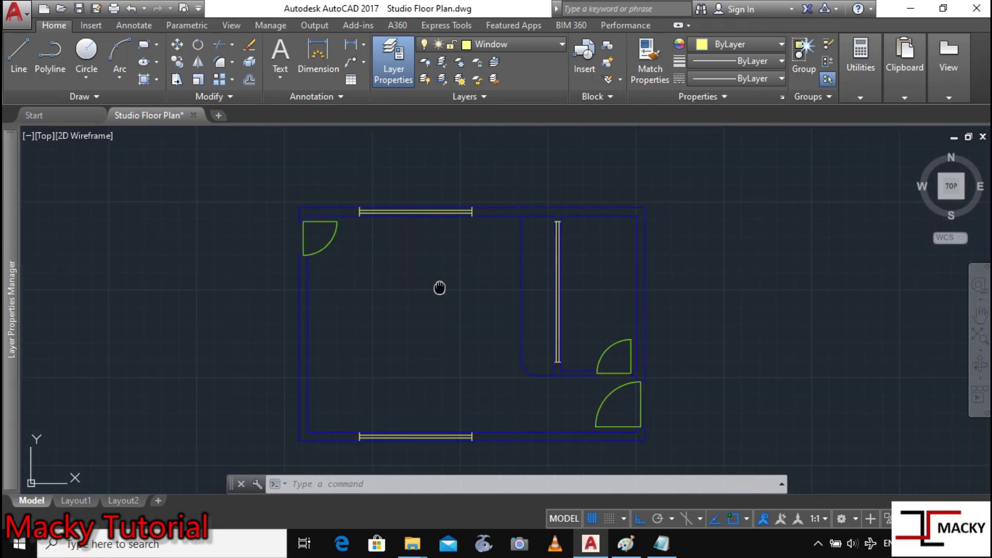
pyautogui.moveTo(439, 288); pyautogui.dragTo(452, 250, button='middle')
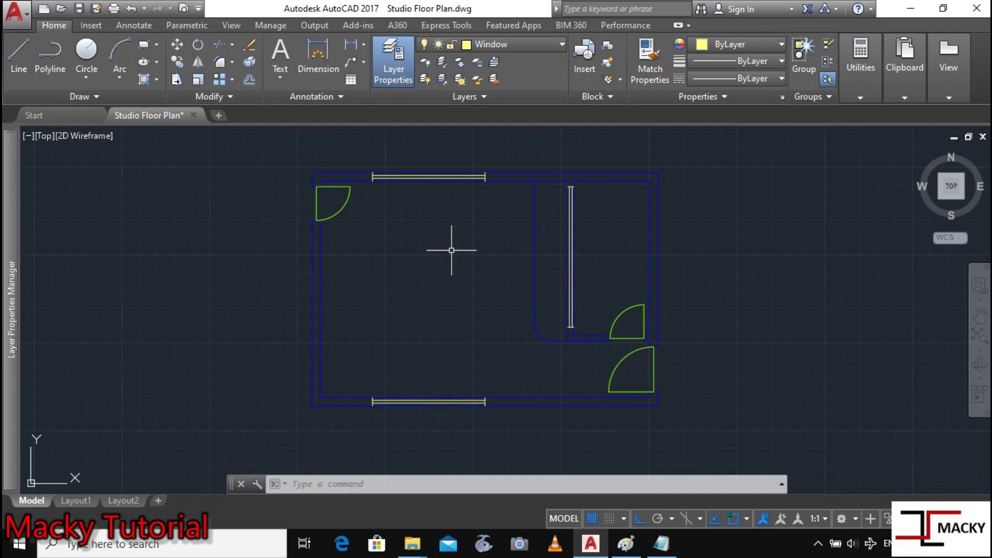